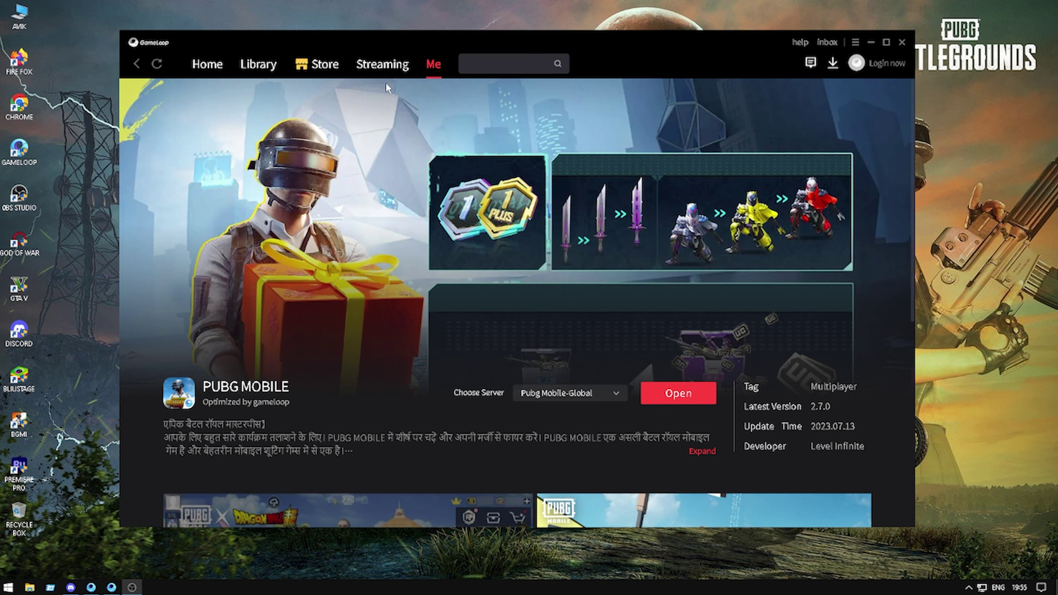
# Choose the High performance power plan in the Windows Power Options, close the Control Panel and refresh the desktop.
pyautogui.moveTo(449, 41); pyautogui.dragTo(452, 34)
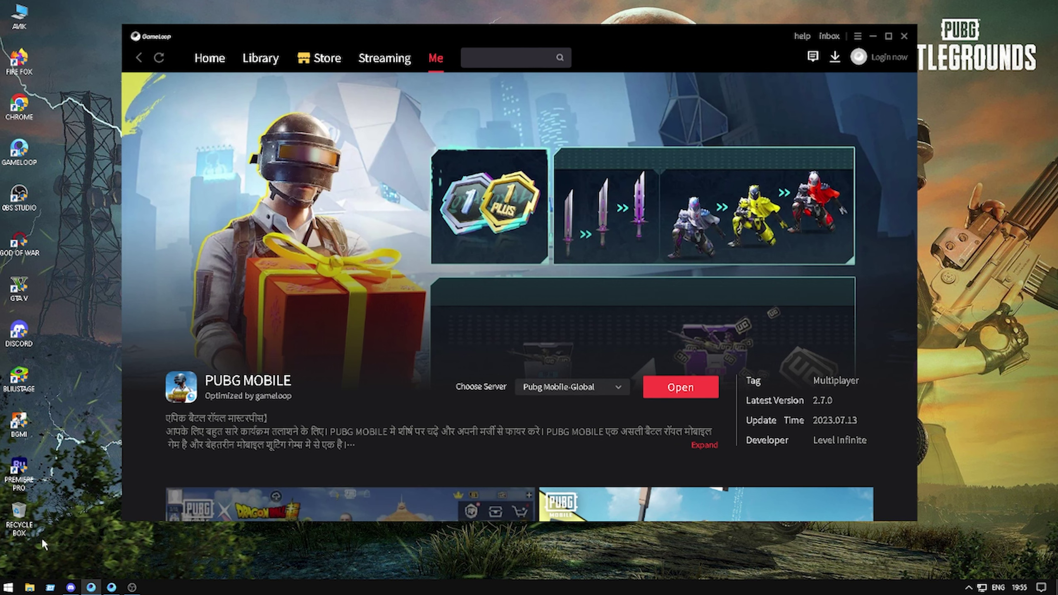
pyautogui.click(8, 588)
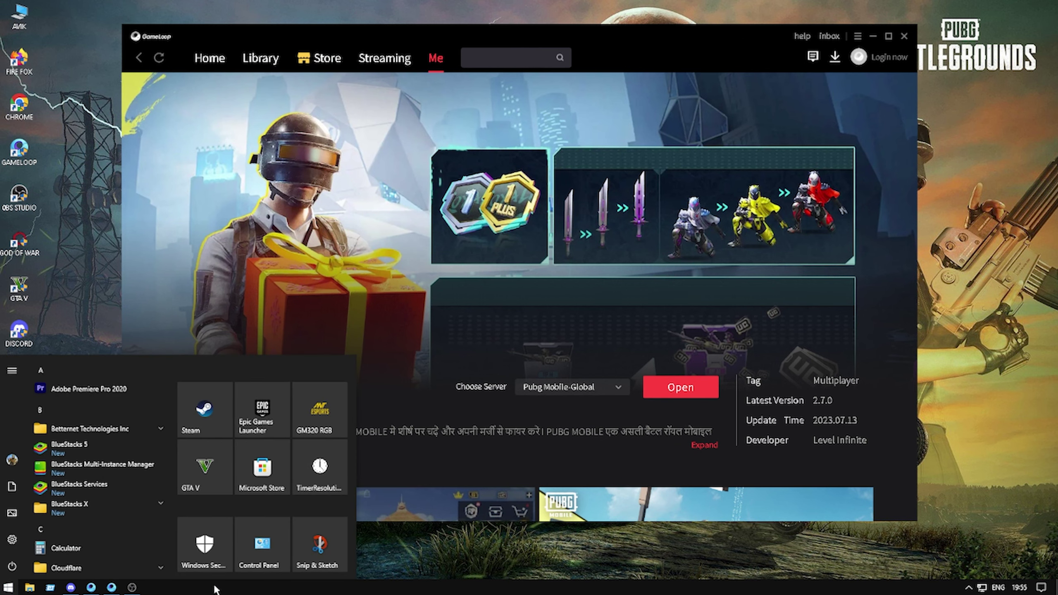
pyautogui.click(253, 551)
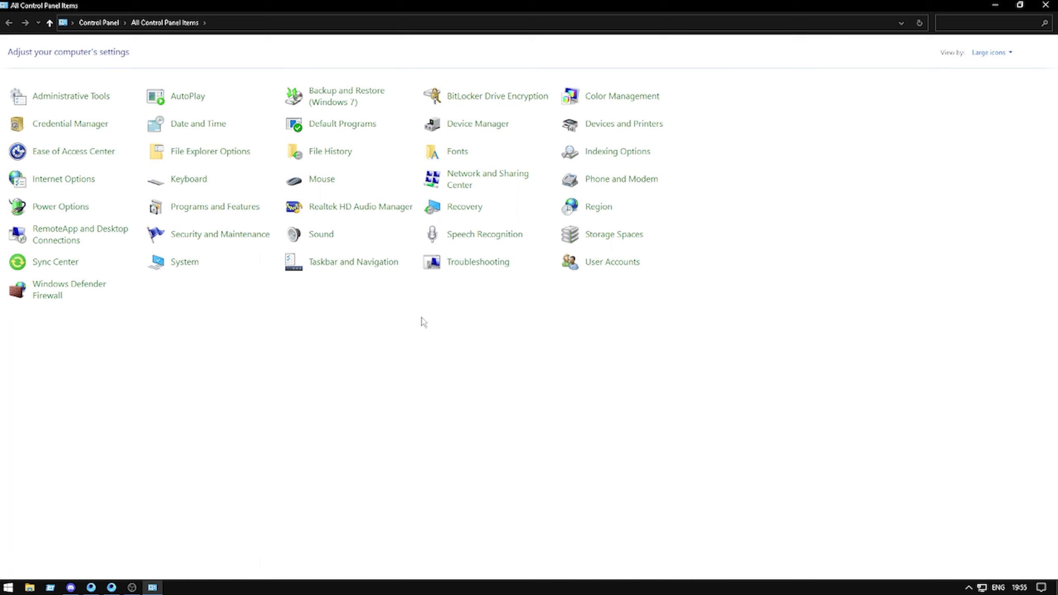
pyautogui.click(77, 211)
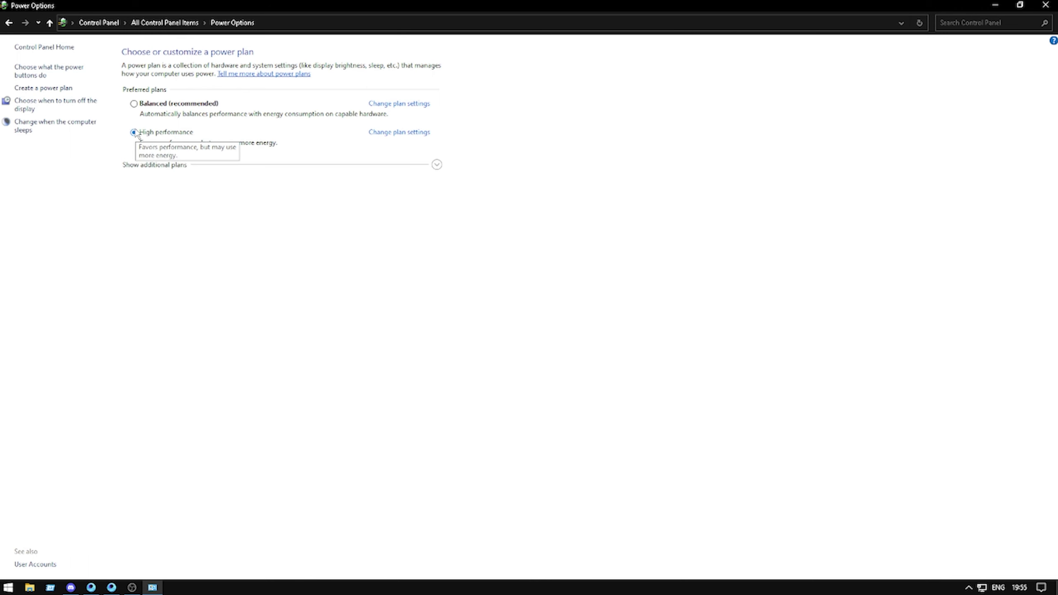
pyautogui.click(1046, 5)
pyautogui.rightClick(964, 126)
pyautogui.click(966, 157)
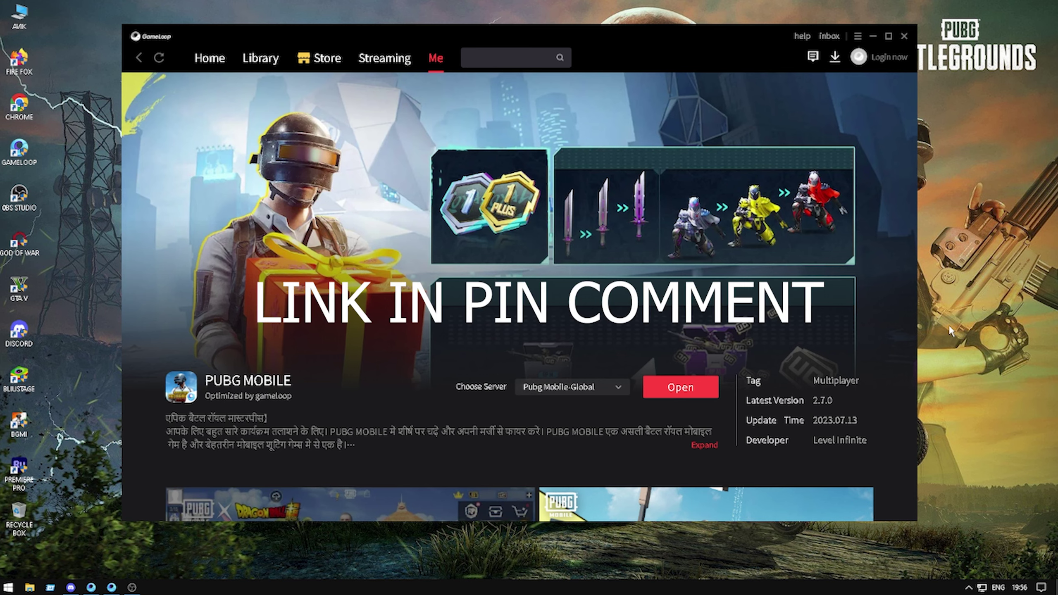
# Check GameLoop for a newer version and dismiss the update notice.
pyautogui.scroll(-7, 655, 220)
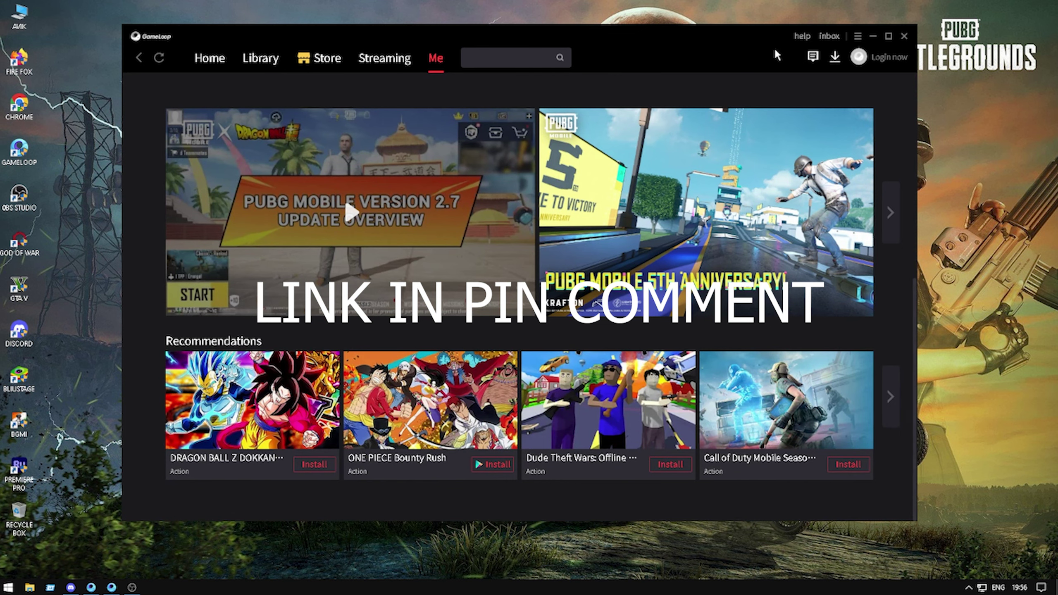
pyautogui.click(859, 37)
pyautogui.click(829, 54)
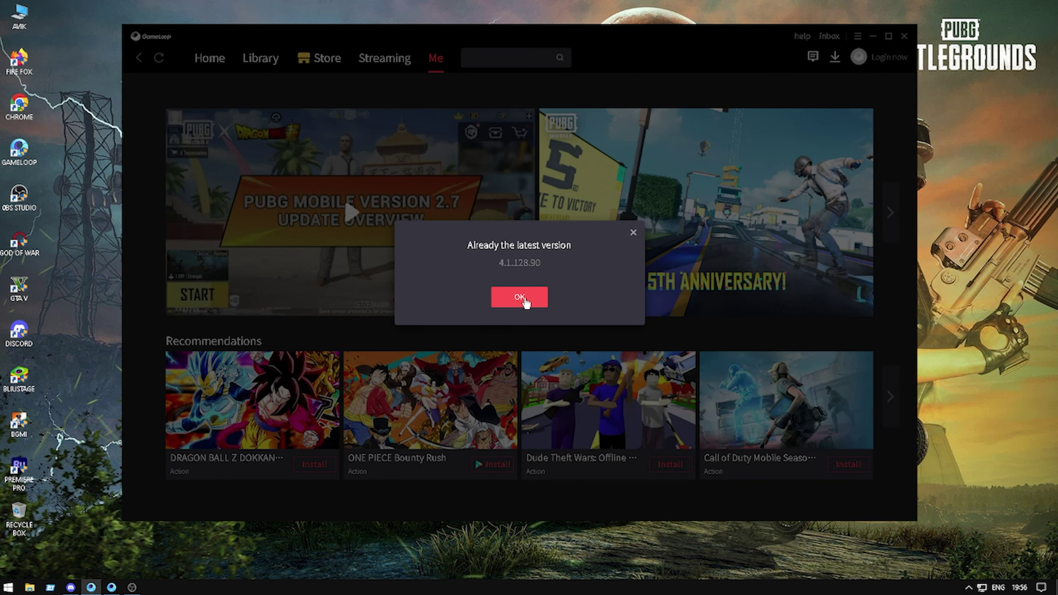
pyautogui.click(521, 297)
# Open the GameLoop settings and look through the Country/District choices in the basic settings.
pyautogui.click(858, 37)
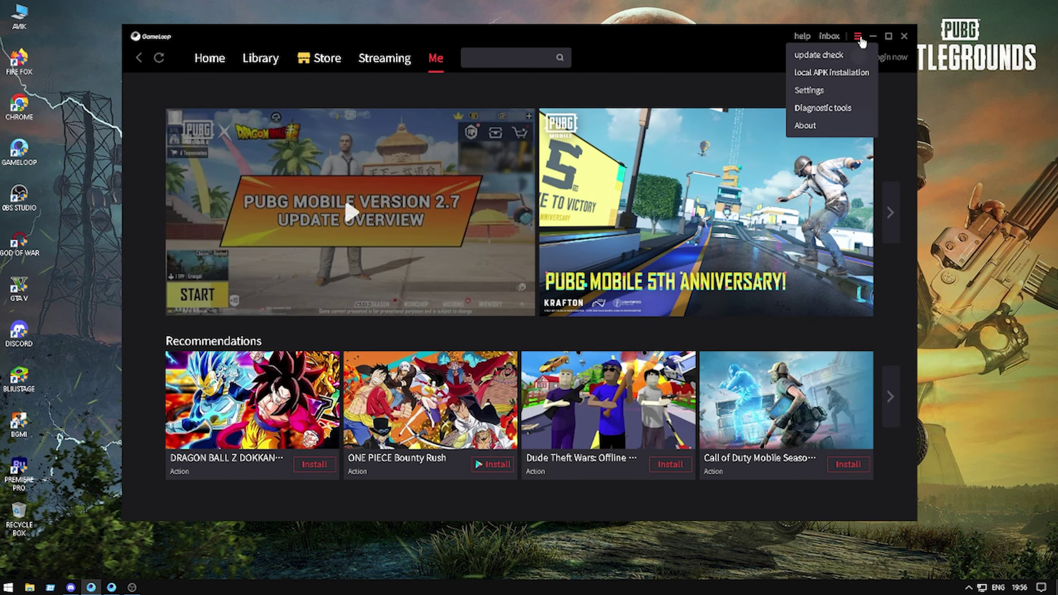
pyautogui.click(842, 97)
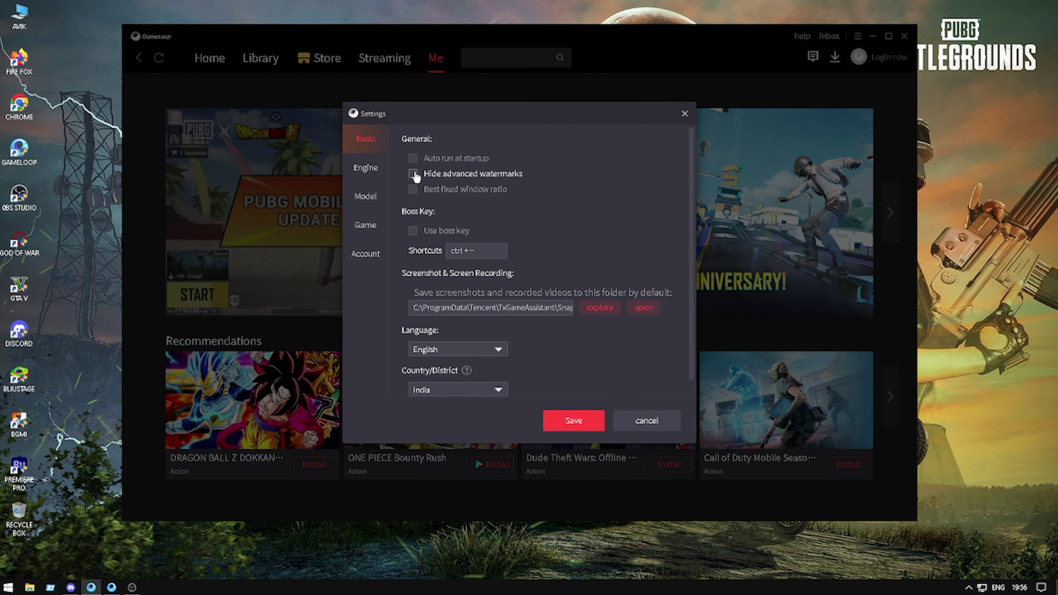
pyautogui.scroll(-1, 586, 246)
pyautogui.click(500, 375)
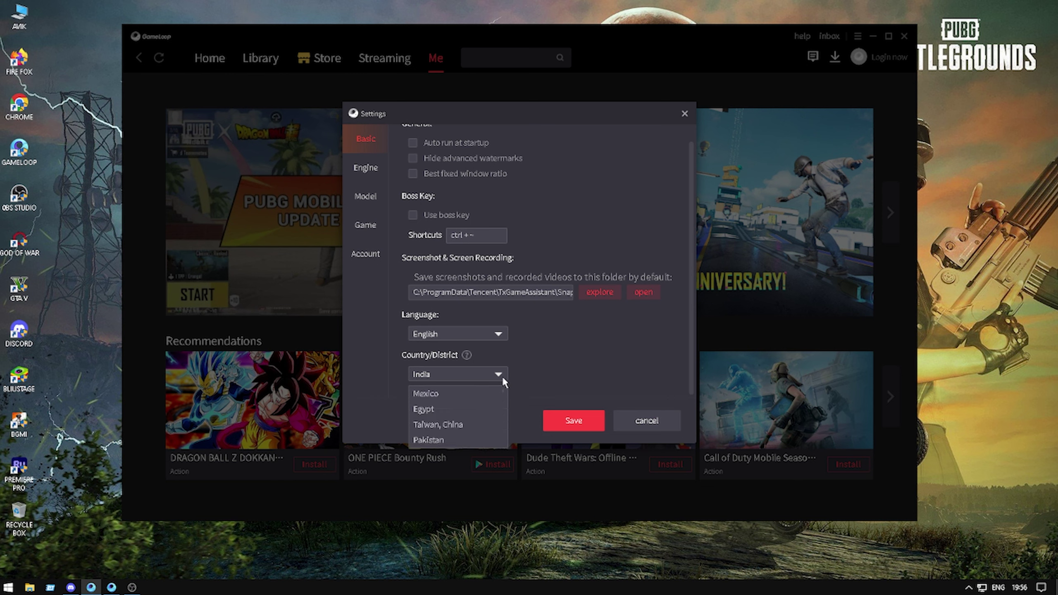
pyautogui.click(500, 375)
# Open the engine settings and review the anti-aliasing choices, keeping anti-aliasing Off.
pyautogui.click(367, 169)
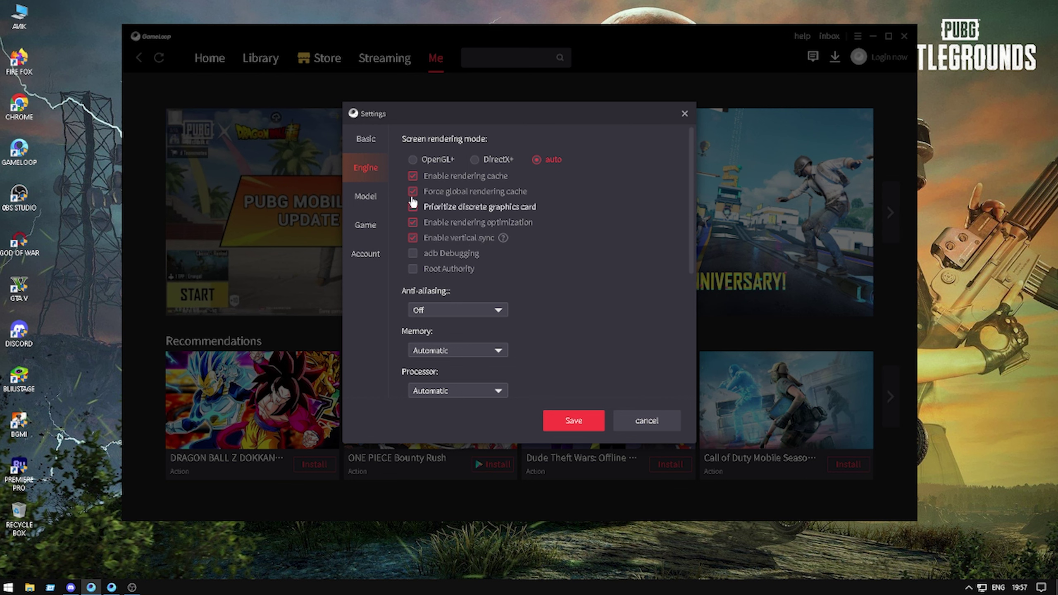
pyautogui.scroll(-3, 458, 267)
pyautogui.click(500, 202)
pyautogui.click(505, 163)
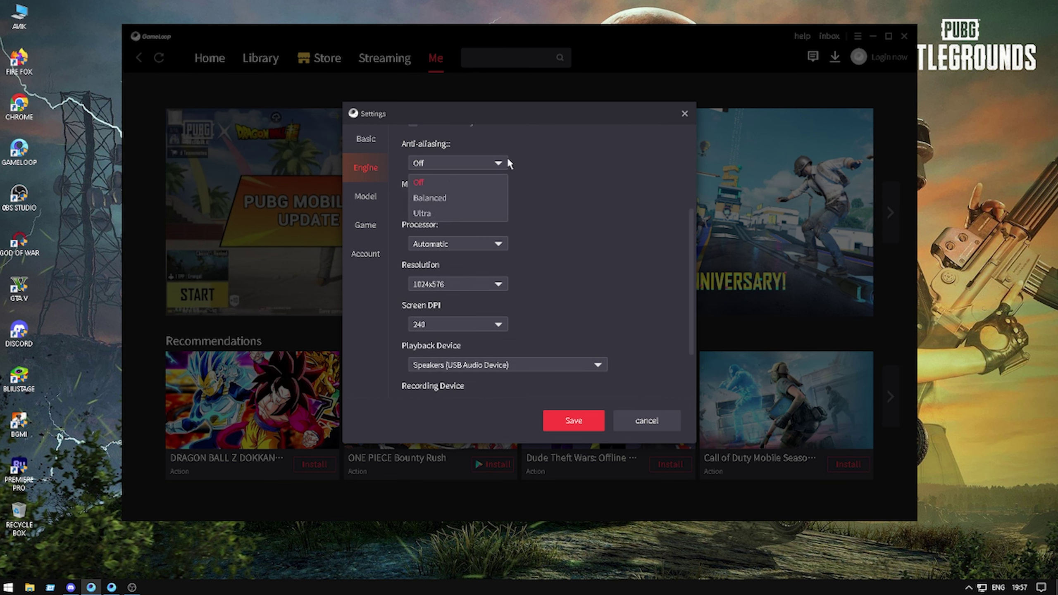
pyautogui.click(528, 186)
# Look through the engine's Memory sizes up to 8192M and select Automatic.
pyautogui.click(502, 205)
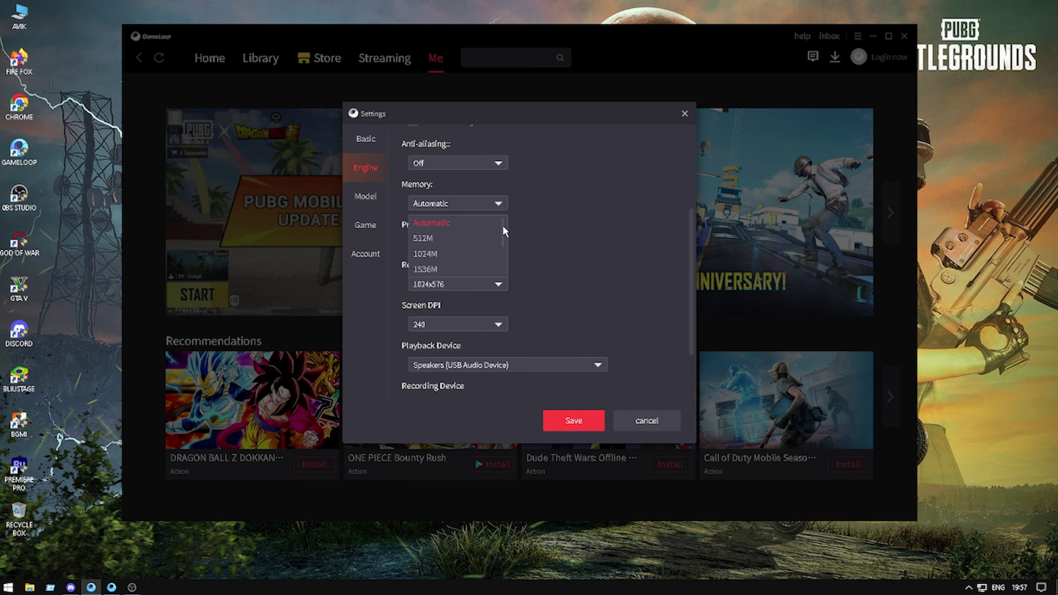
pyautogui.moveTo(503, 227); pyautogui.dragTo(501, 262)
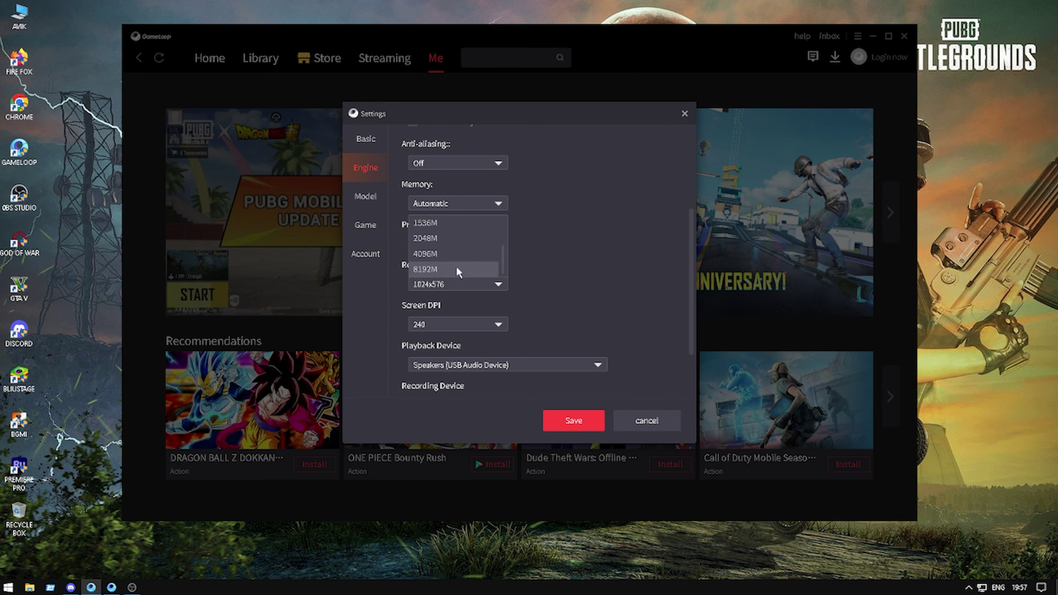
pyautogui.click(563, 241)
pyautogui.scroll(3, 542, 242)
pyautogui.scroll(-3, 541, 249)
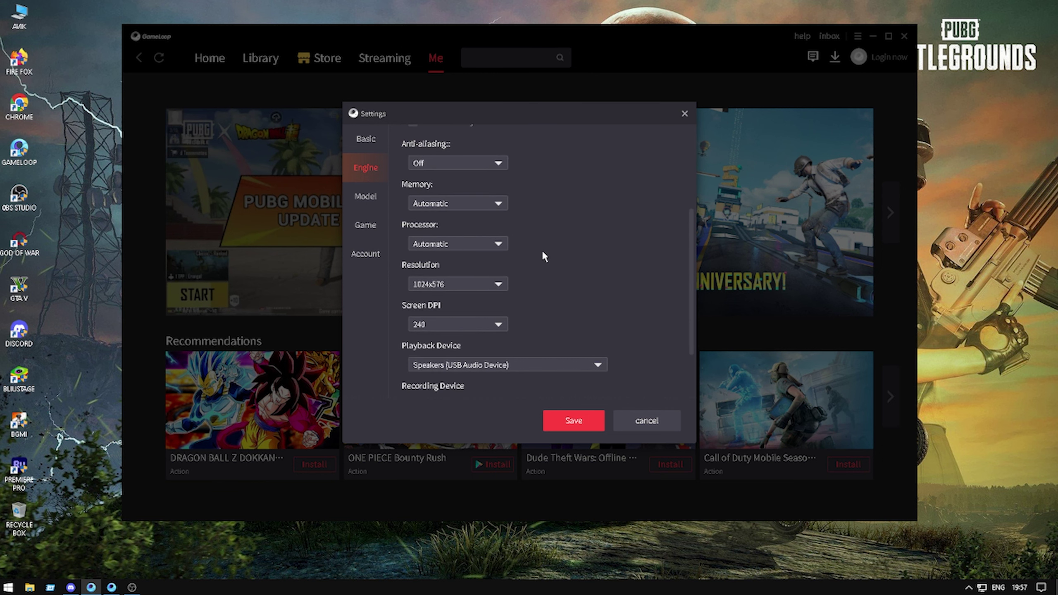
pyautogui.click(497, 204)
pyautogui.moveTo(502, 254); pyautogui.dragTo(501, 217)
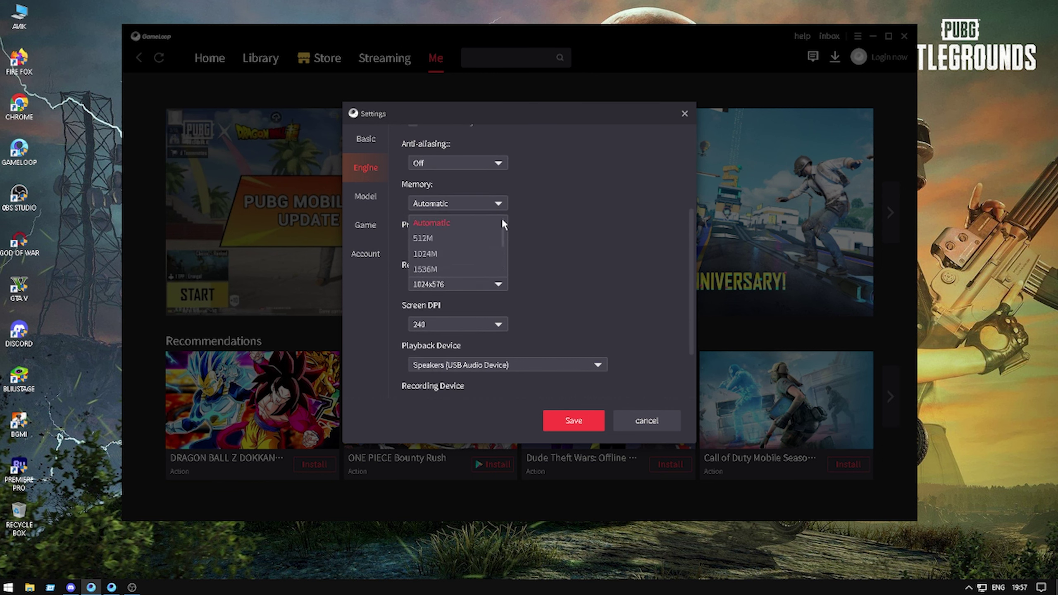
pyautogui.click(464, 221)
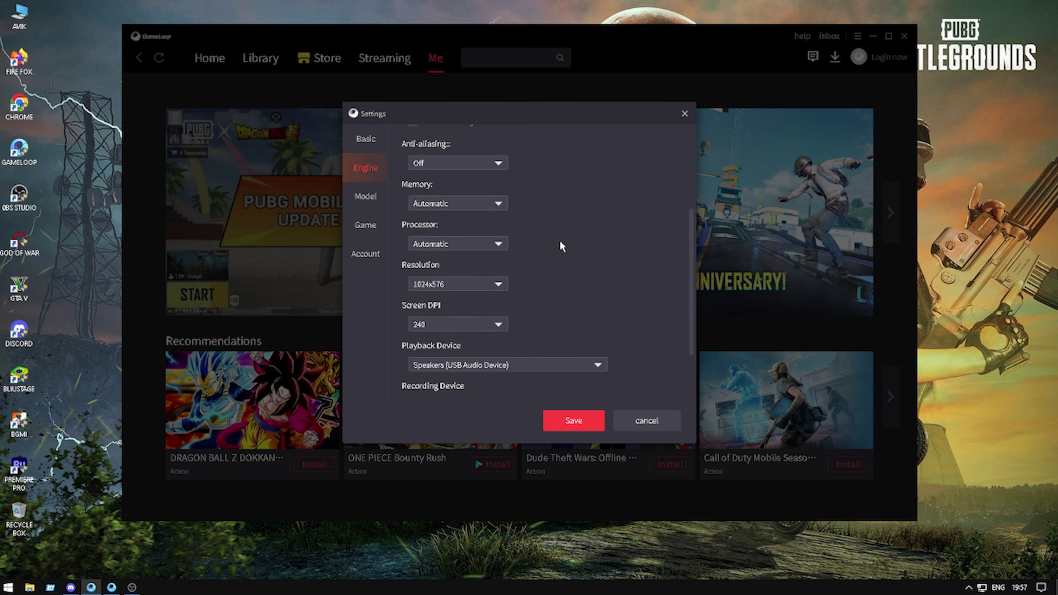
# Select Automatic for the engine's Processor setting.
pyautogui.click(496, 244)
pyautogui.click(496, 244)
pyautogui.click(502, 243)
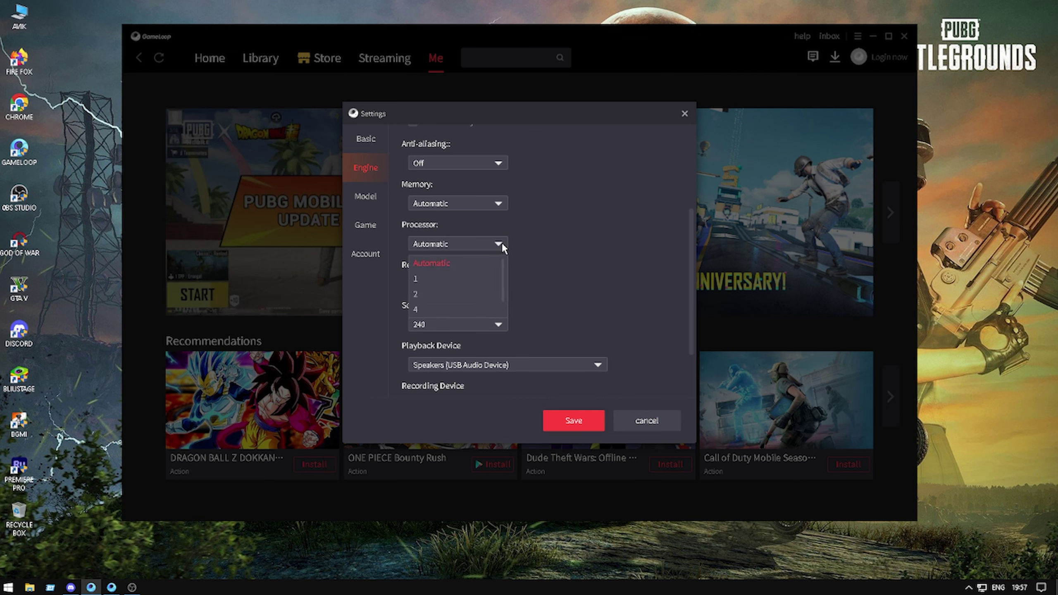
pyautogui.click(491, 263)
# Open Task Manager, examine the CPU's core and logical processor details, and close it.
pyautogui.rightClick(735, 587)
pyautogui.click(746, 531)
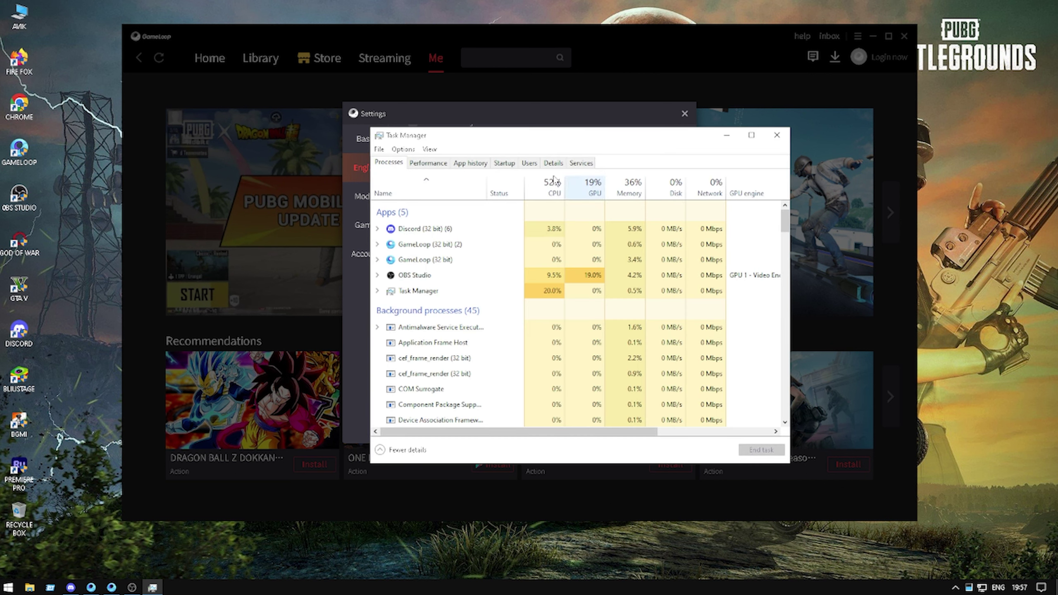
pyautogui.click(429, 163)
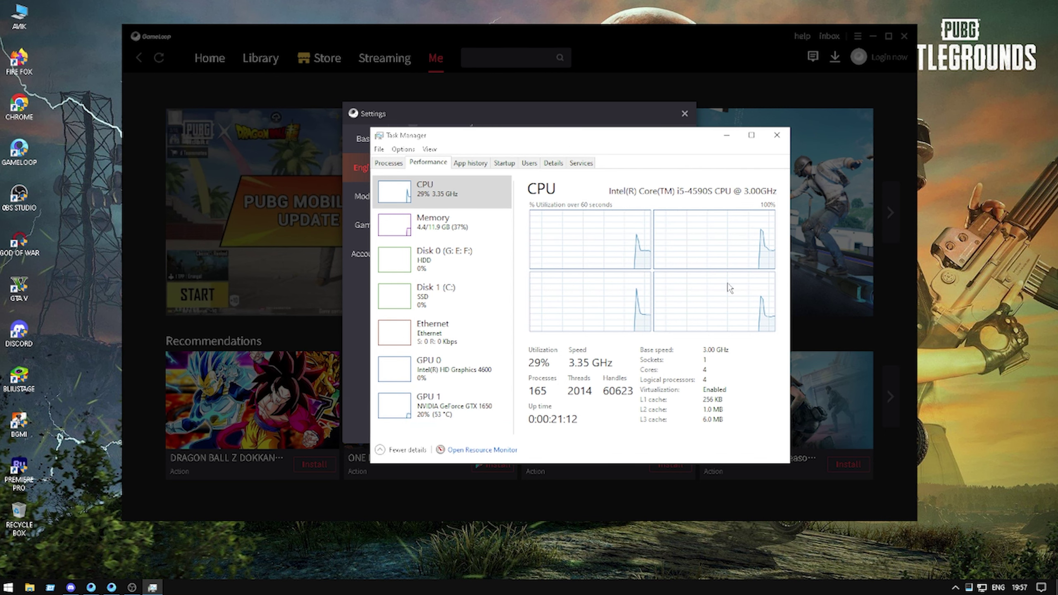
pyautogui.click(777, 135)
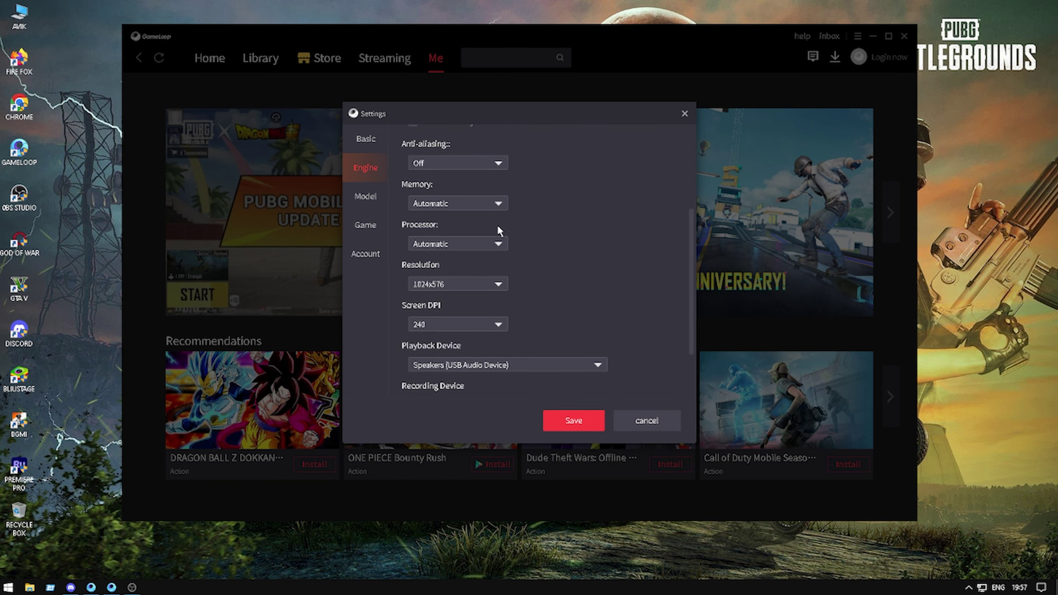
# Keep the Processor setting on Automatic and select 1024x576 as the engine resolution.
pyautogui.click(496, 244)
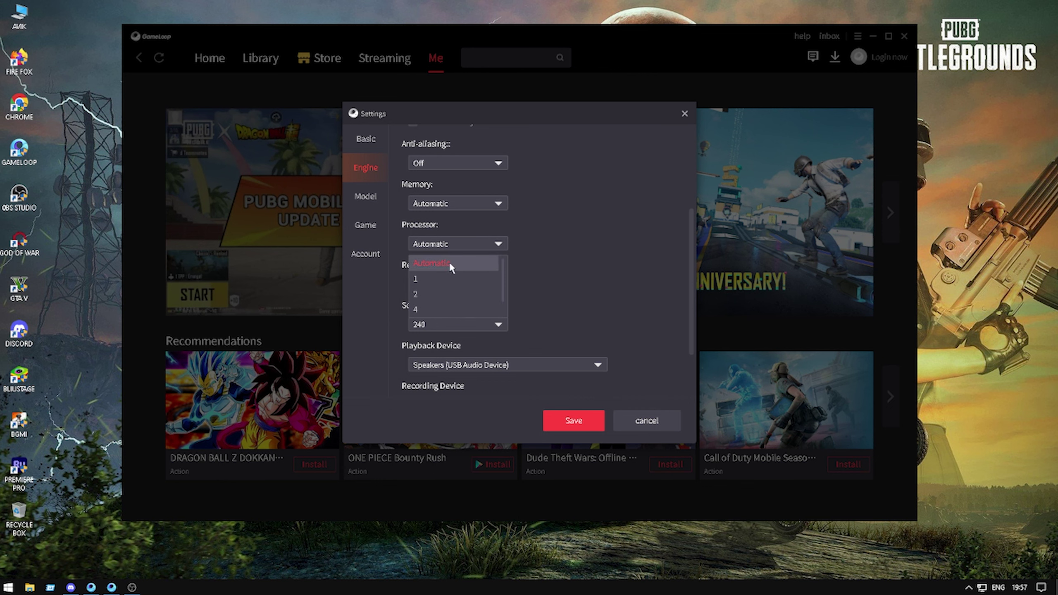
pyautogui.click(468, 262)
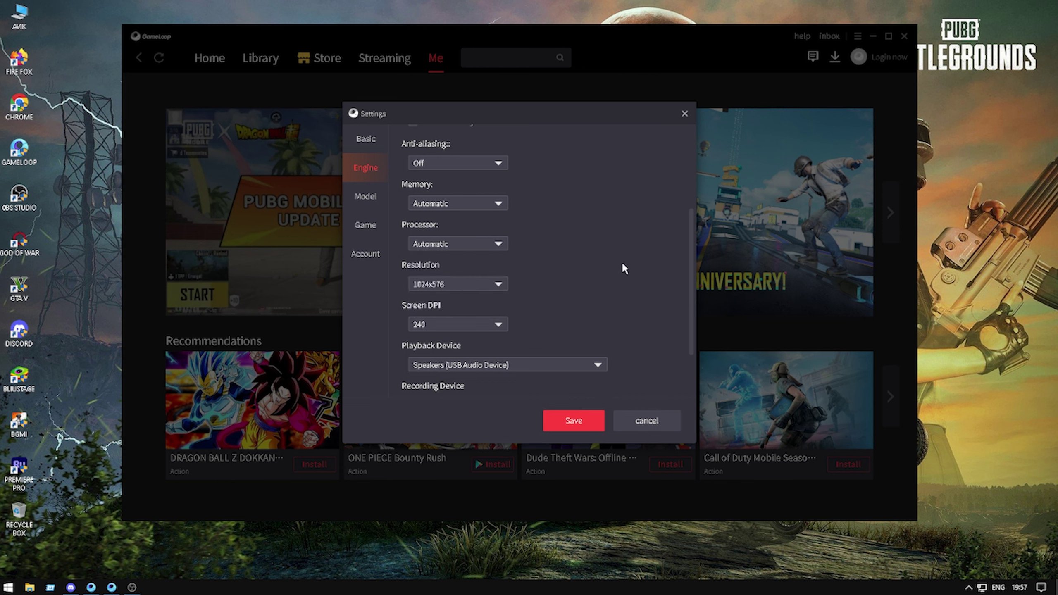
pyautogui.click(497, 285)
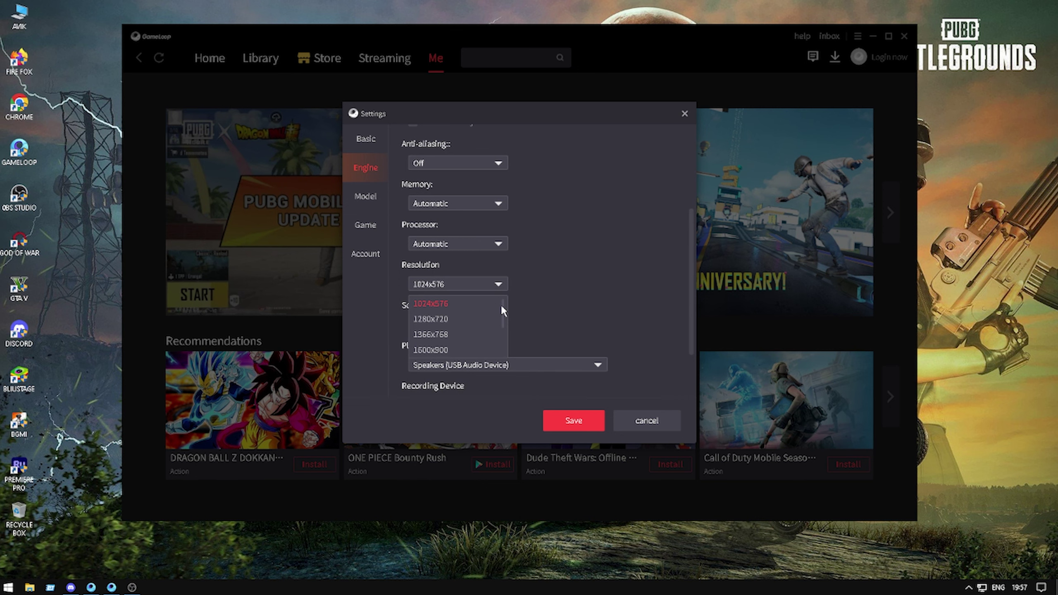
pyautogui.scroll(-1, 502, 321)
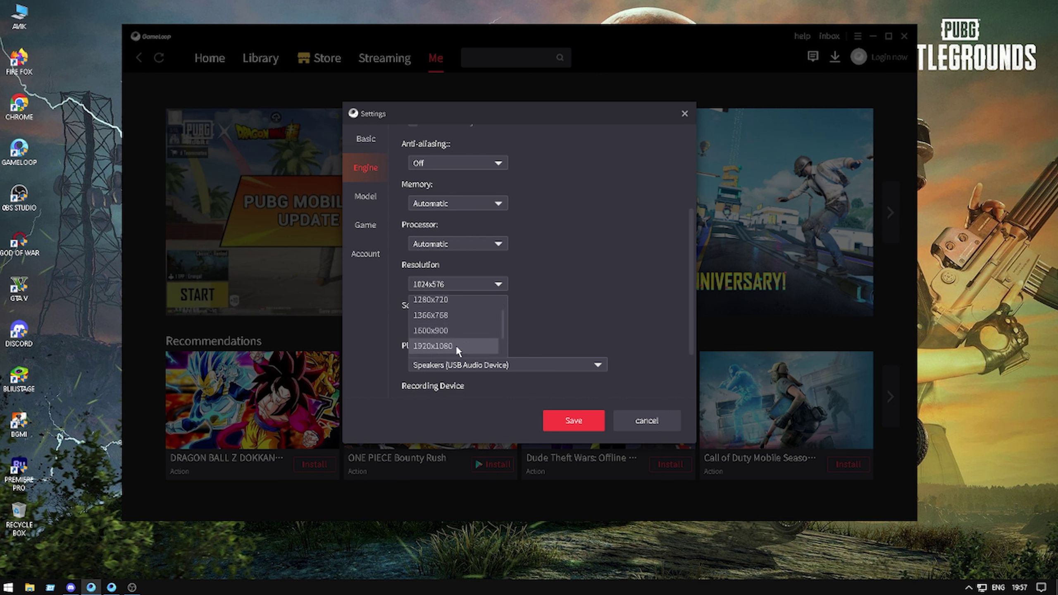
pyautogui.click(595, 310)
pyautogui.click(497, 287)
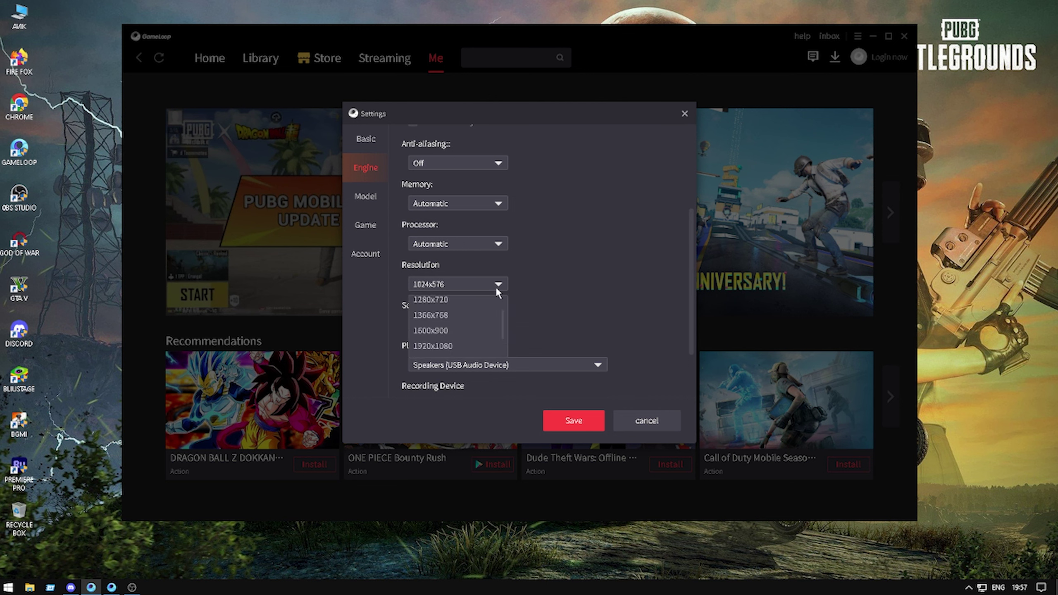
pyautogui.scroll(1, 504, 317)
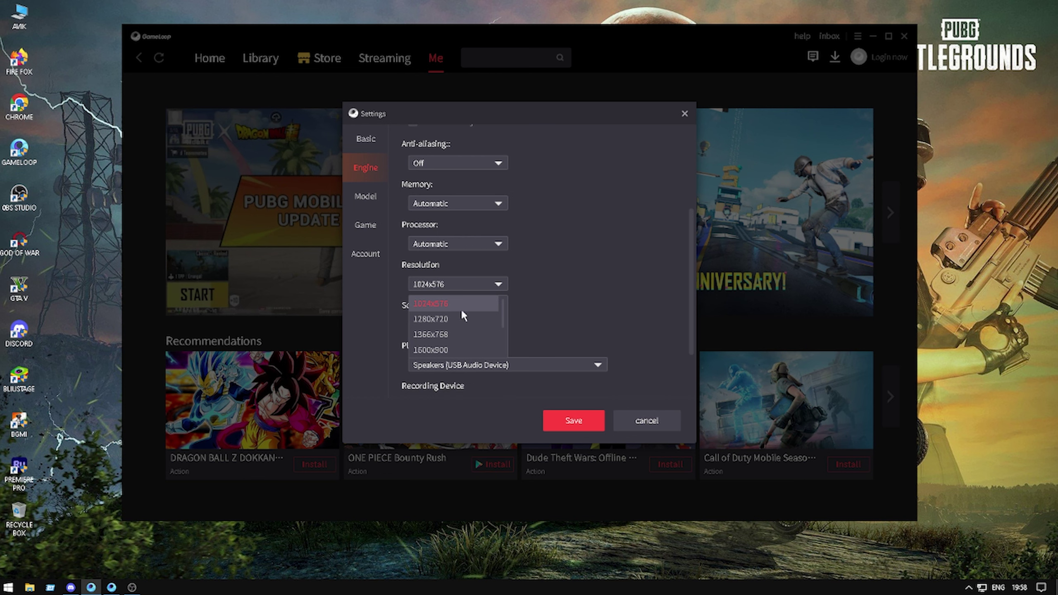
pyautogui.click(462, 311)
# Set the engine's screen DPI to 240 and its audio channel to DirectSound.
pyautogui.click(502, 328)
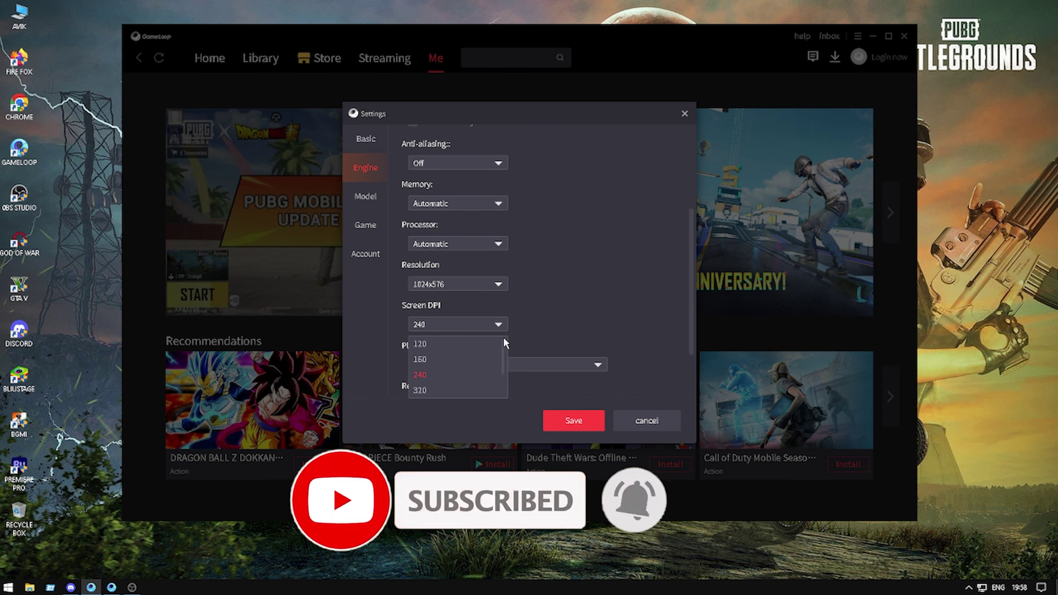
pyautogui.click(479, 375)
pyautogui.scroll(-2, 654, 287)
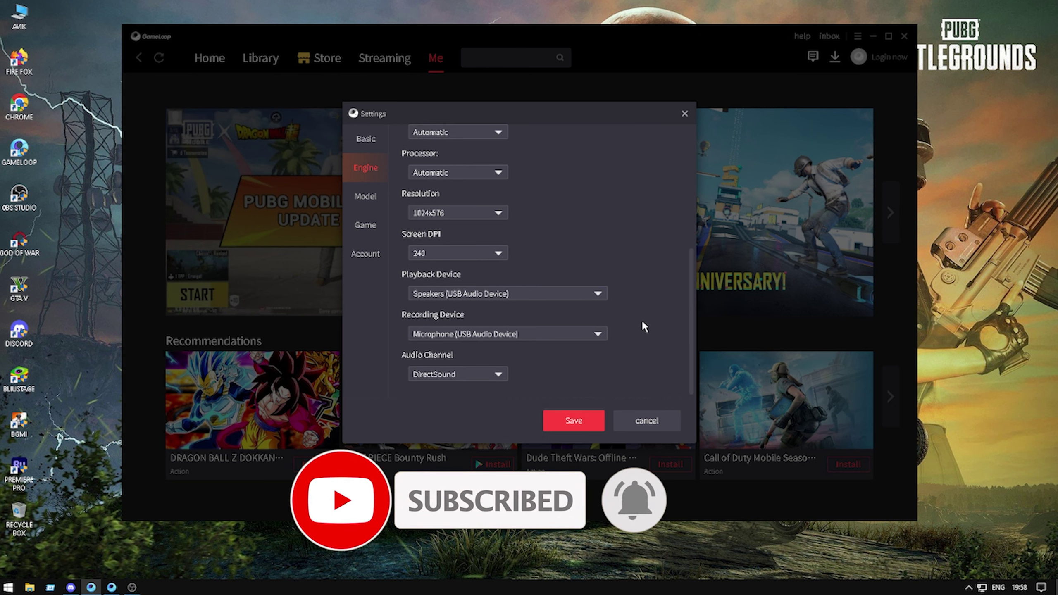
pyautogui.click(496, 375)
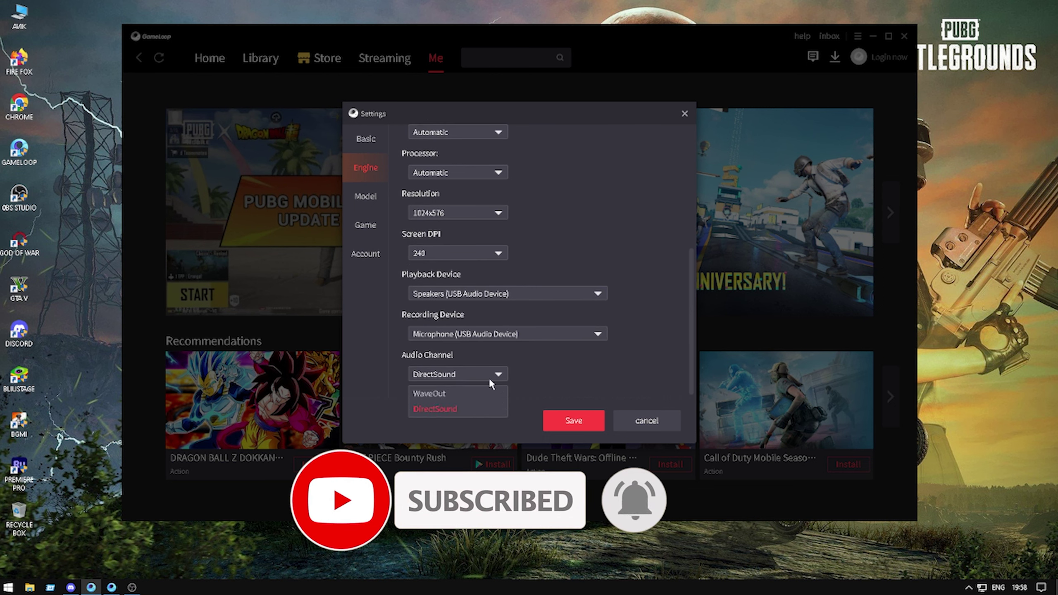
pyautogui.click(448, 408)
# Open the phone model settings and check the device list, keeping Asus ROG 2 under Common model.
pyautogui.click(365, 199)
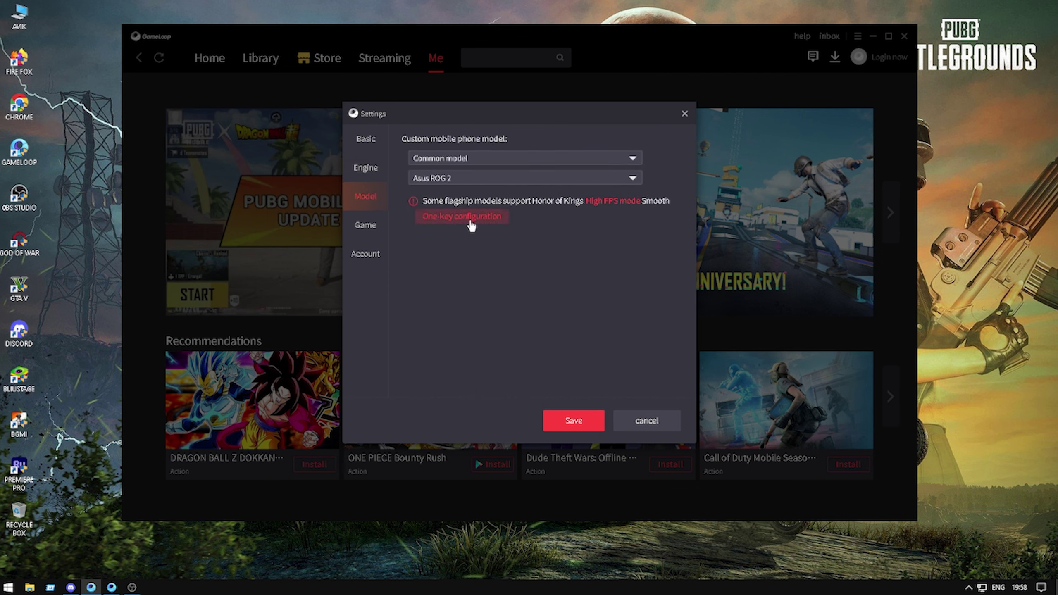
pyautogui.click(428, 179)
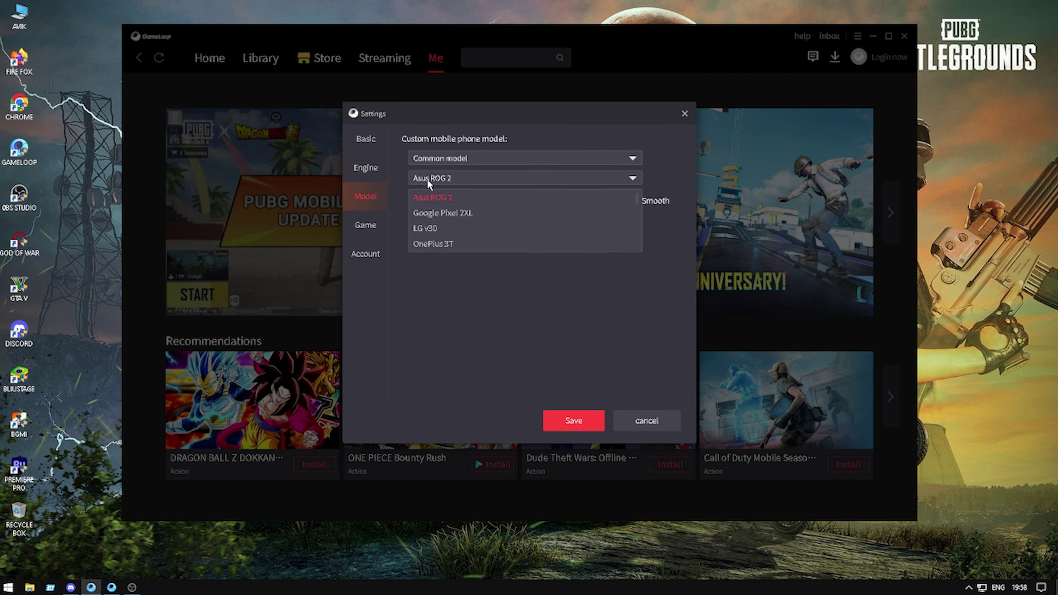
pyautogui.click(460, 179)
# Toggle the vertical sync option in the engine settings and reopen the PUBG MOBILE game settings.
pyautogui.click(366, 225)
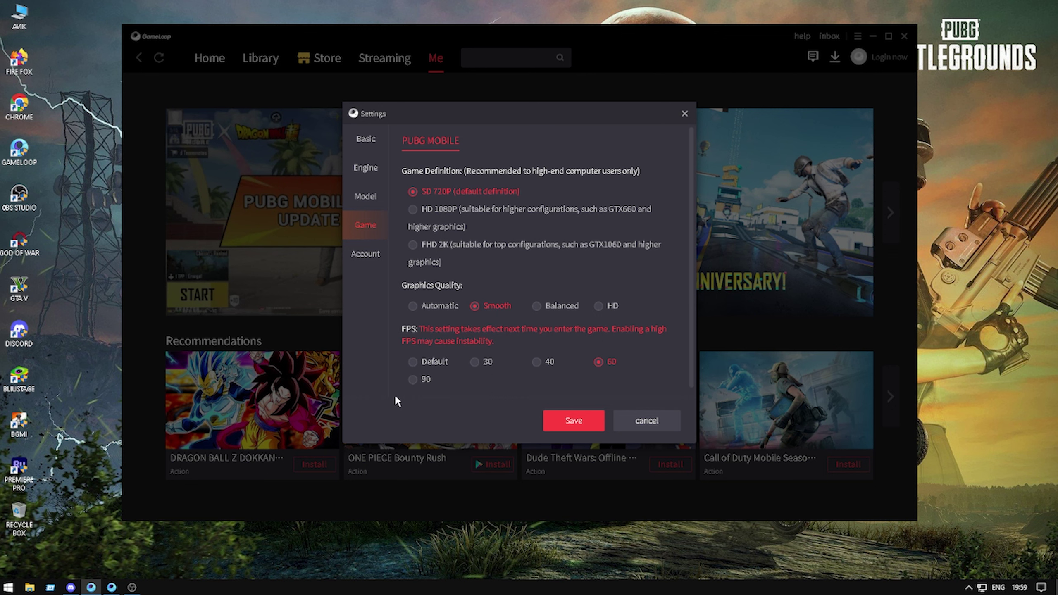
pyautogui.click(373, 169)
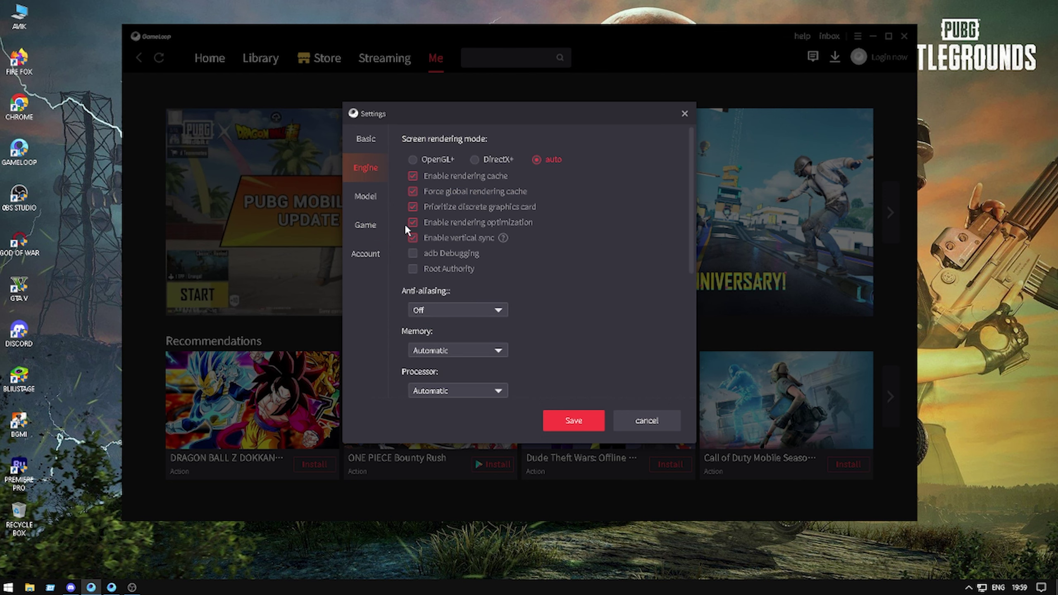
pyautogui.click(421, 242)
pyautogui.click(473, 242)
pyautogui.click(354, 232)
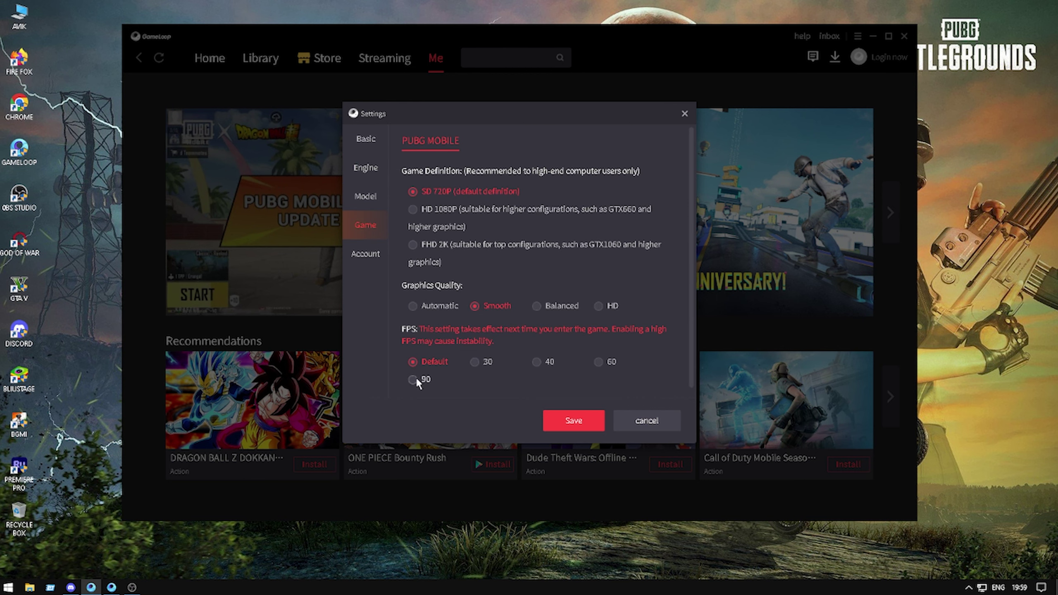
# Set the PUBG MOBILE FPS to 60, save the settings, and quit GameLoop completely, including its background process.
pyautogui.click(598, 362)
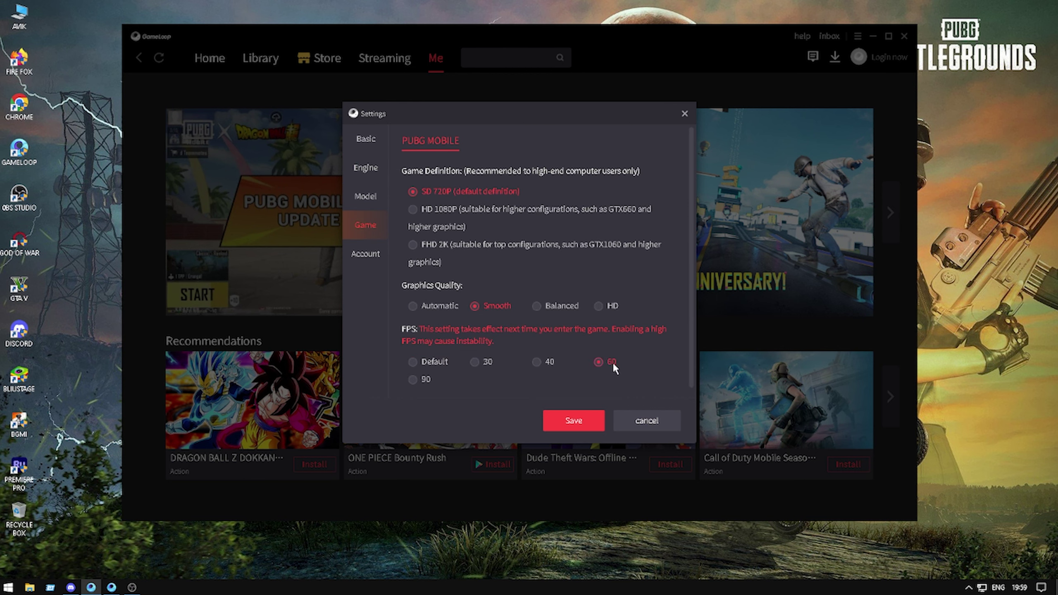
pyautogui.click(582, 421)
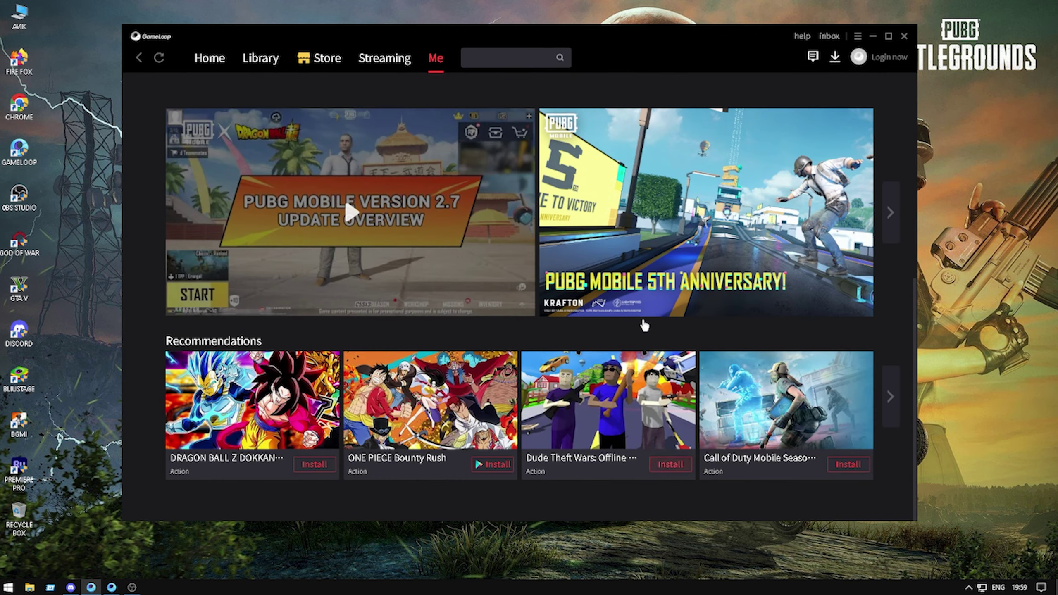
pyautogui.click(905, 38)
pyautogui.click(969, 588)
pyautogui.rightClick(969, 568)
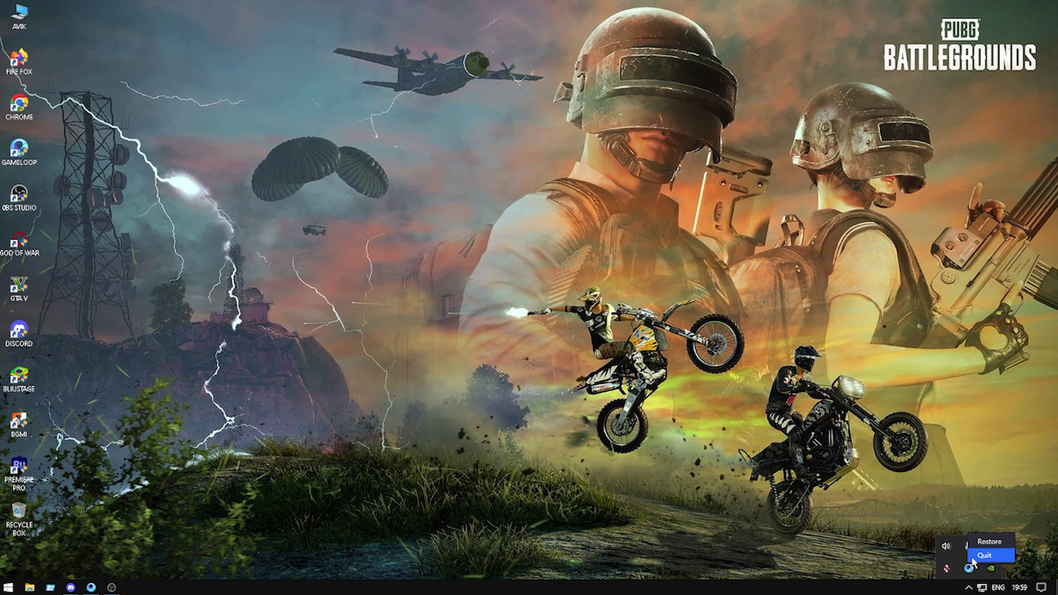
pyautogui.click(973, 559)
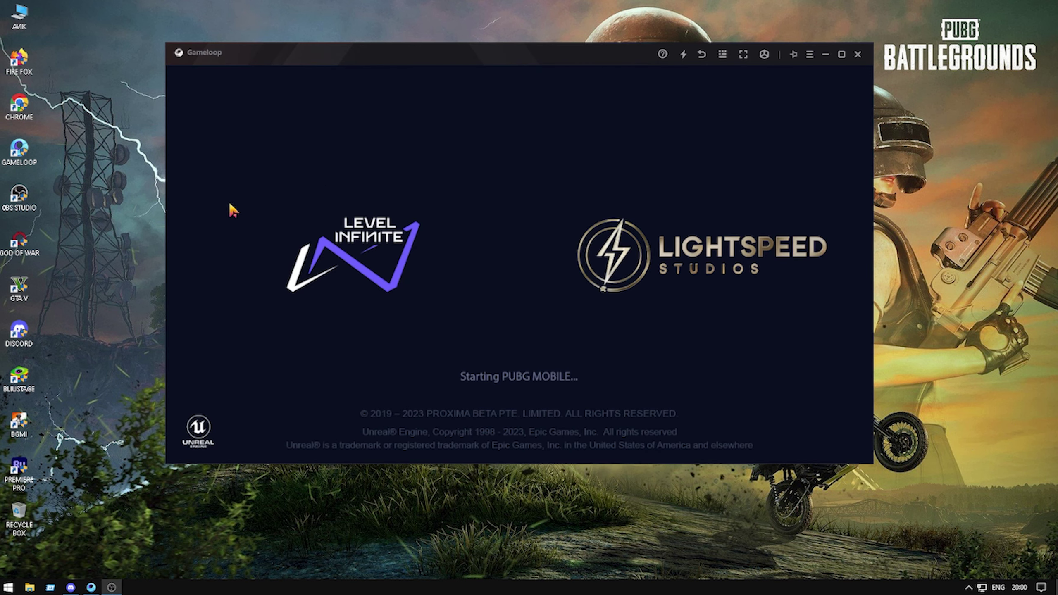
# Open the emulator's Android settings from the notification shade and return from the Wi-Fi page to the main settings list.
pyautogui.click(703, 54)
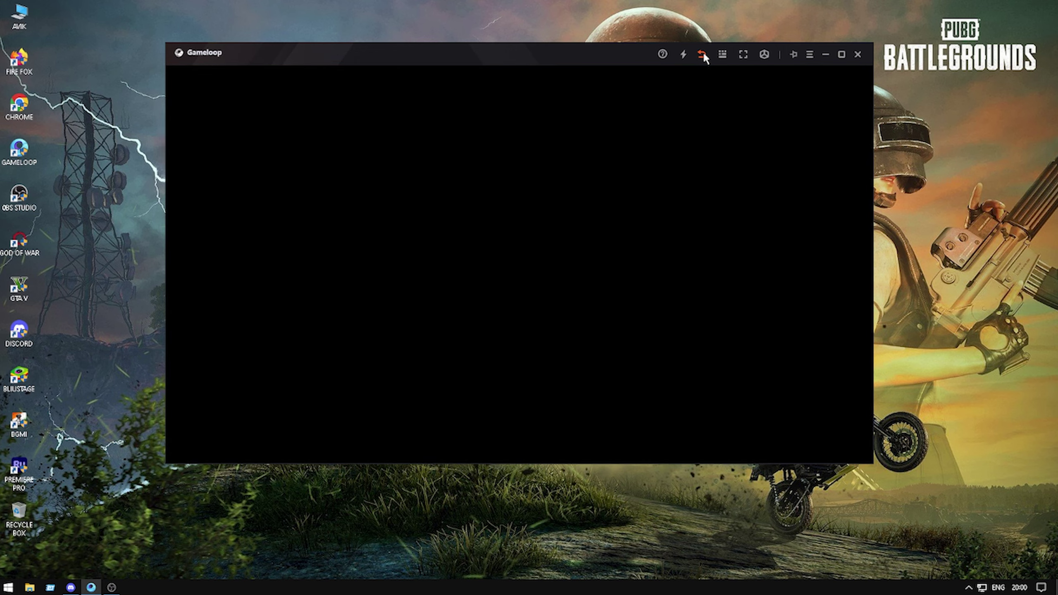
pyautogui.moveTo(700, 103); pyautogui.dragTo(730, 250)
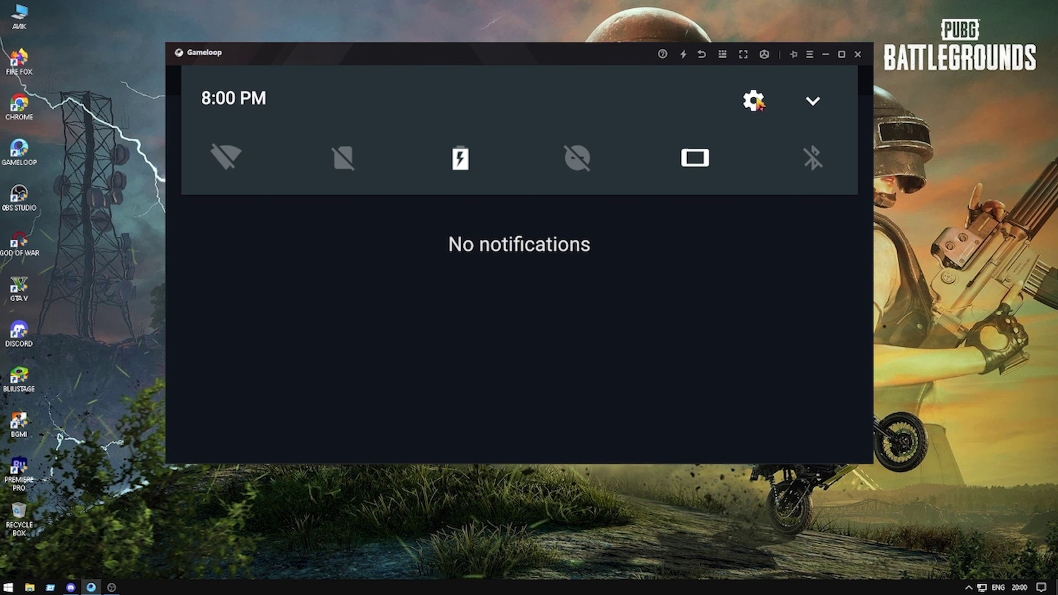
pyautogui.click(754, 100)
pyautogui.click(477, 409)
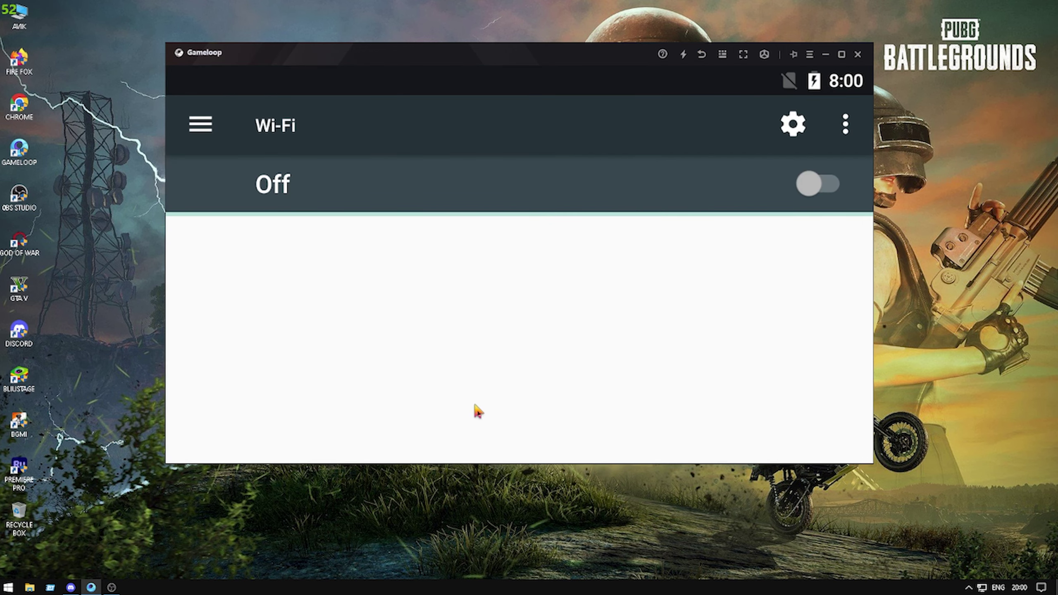
pyautogui.click(703, 55)
# Open About tablet and select the Build number repeatedly to unlock developer mode.
pyautogui.scroll(-15, 425, 413)
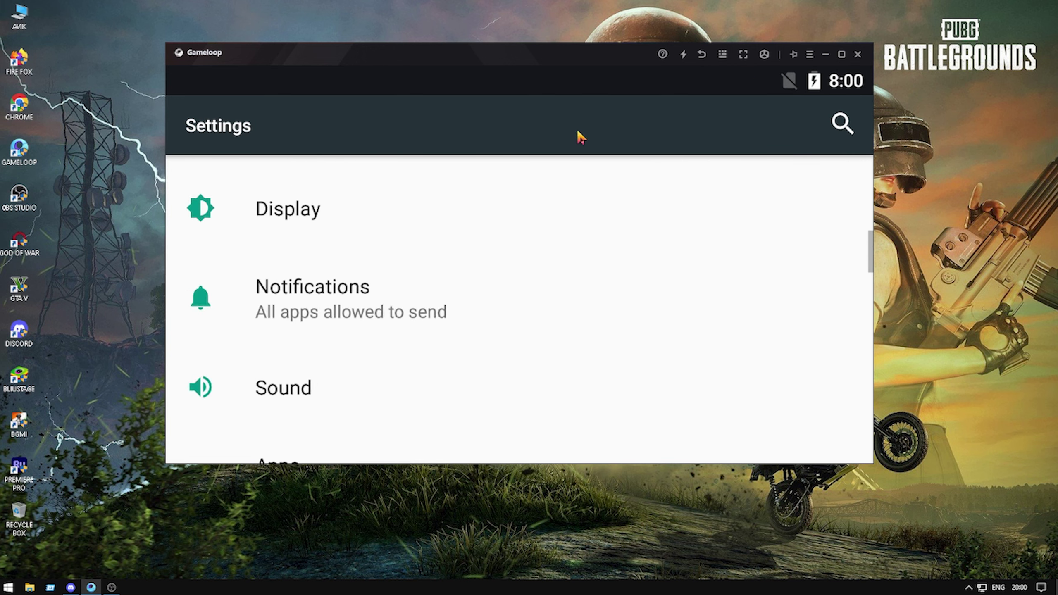
pyautogui.scroll(-5, 425, 413)
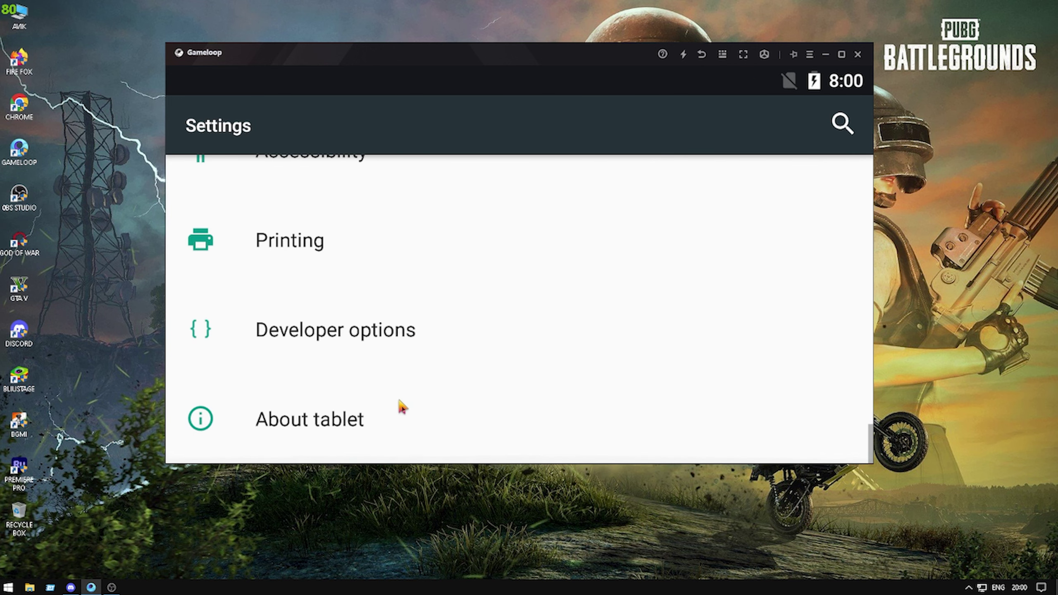
pyautogui.click(400, 424)
pyautogui.scroll(-10, 433, 412)
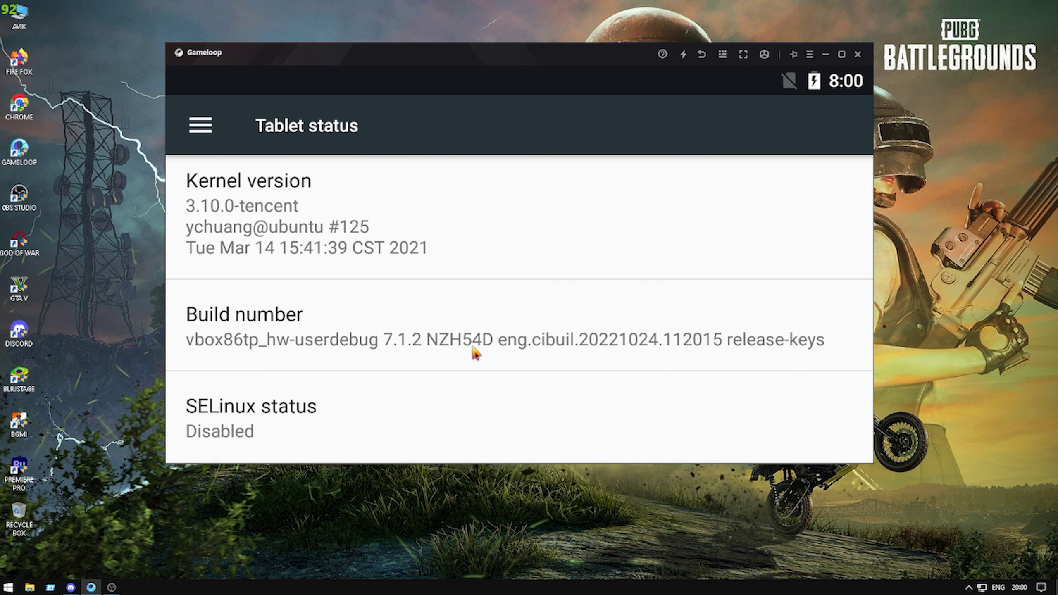
pyautogui.click(499, 332)
pyautogui.click(499, 332)
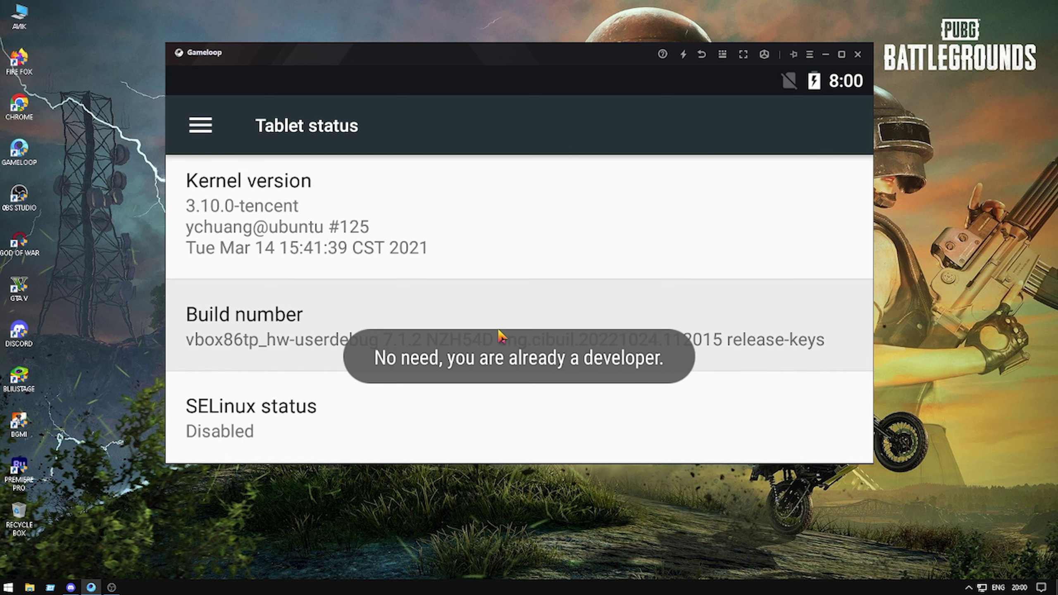
pyautogui.click(499, 332)
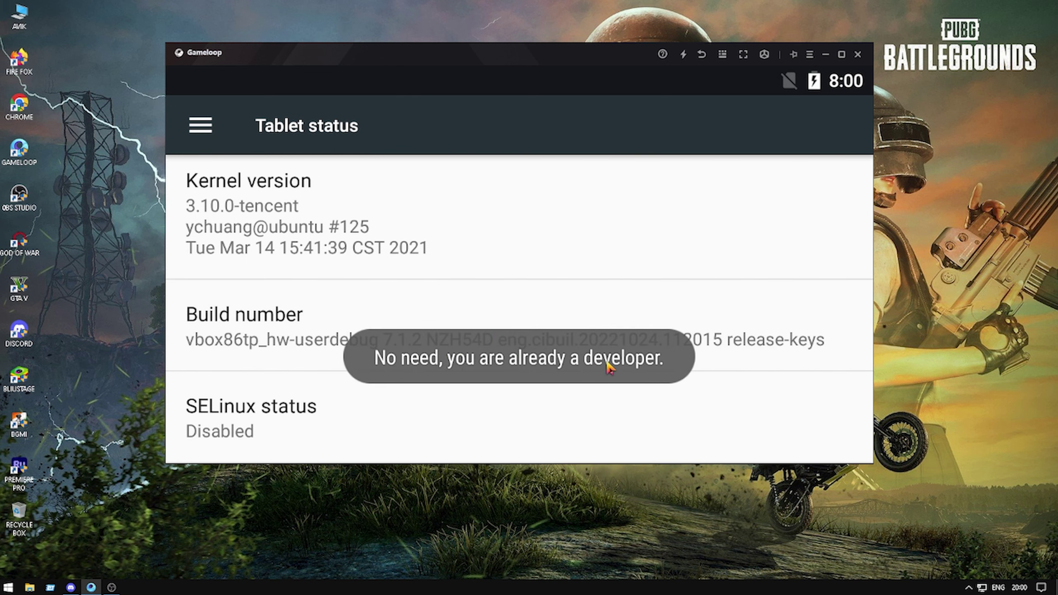
# Switch from the tablet status page to the Developer options.
pyautogui.click(201, 125)
pyautogui.scroll(-10, 385, 166)
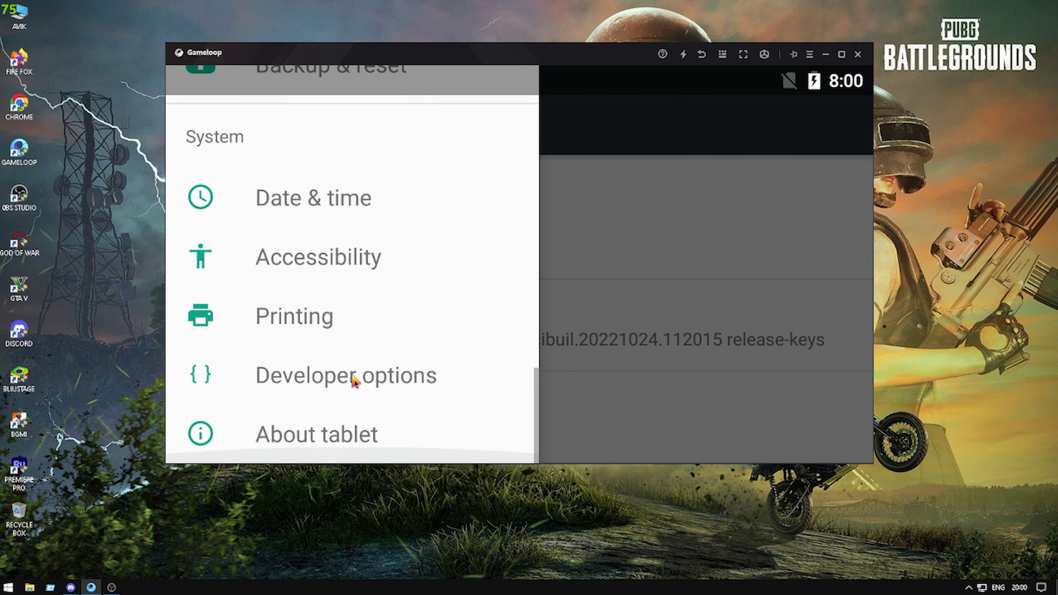
pyautogui.click(384, 378)
# Set the window animation scale, transition animation scale and animator duration scale to Animation off.
pyautogui.scroll(-3, 459, 313)
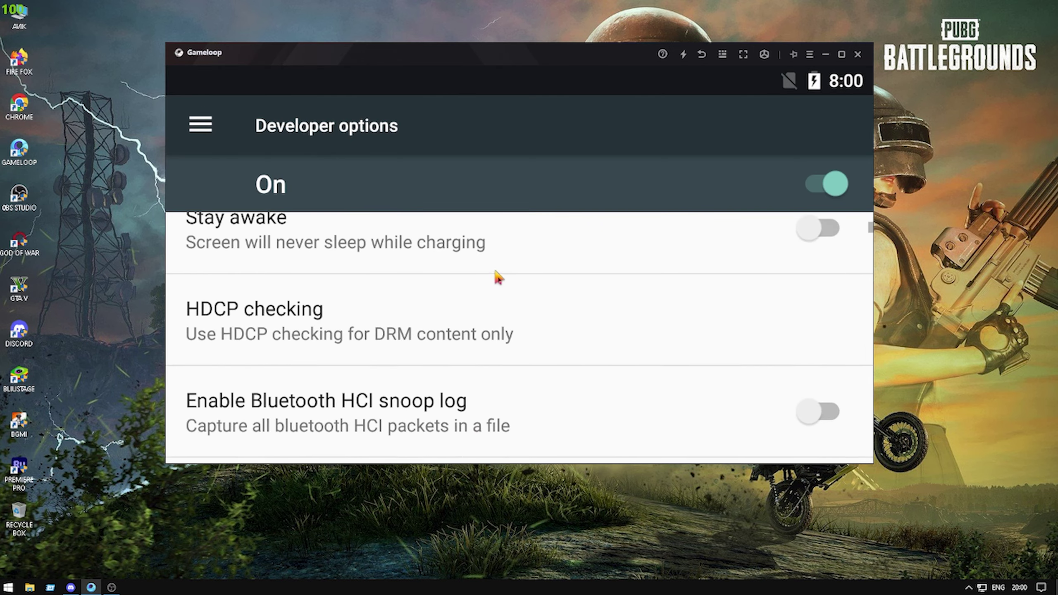
pyautogui.scroll(-20, 496, 273)
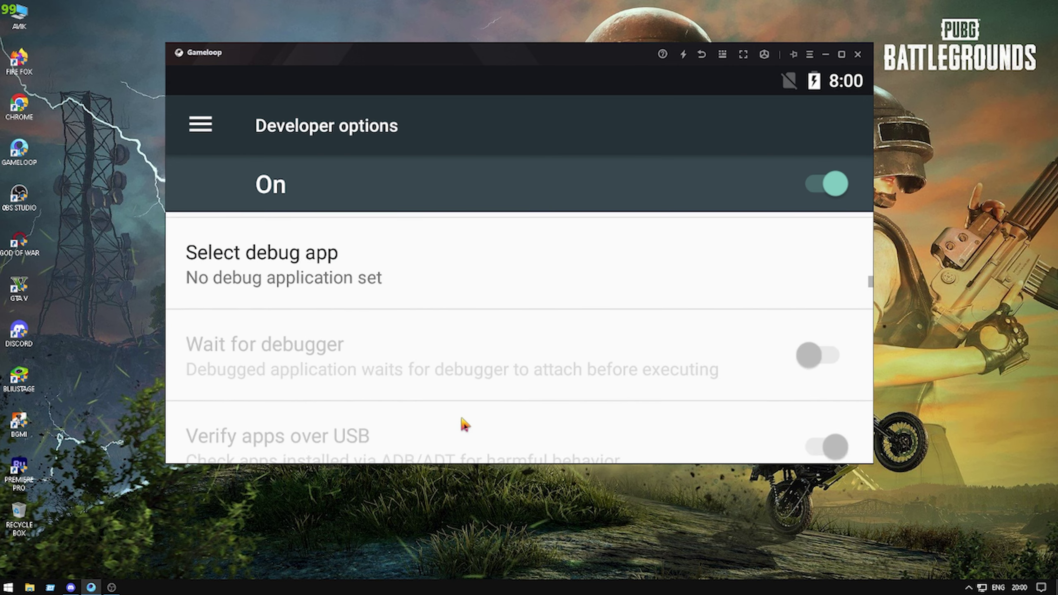
pyautogui.scroll(-20, 465, 424)
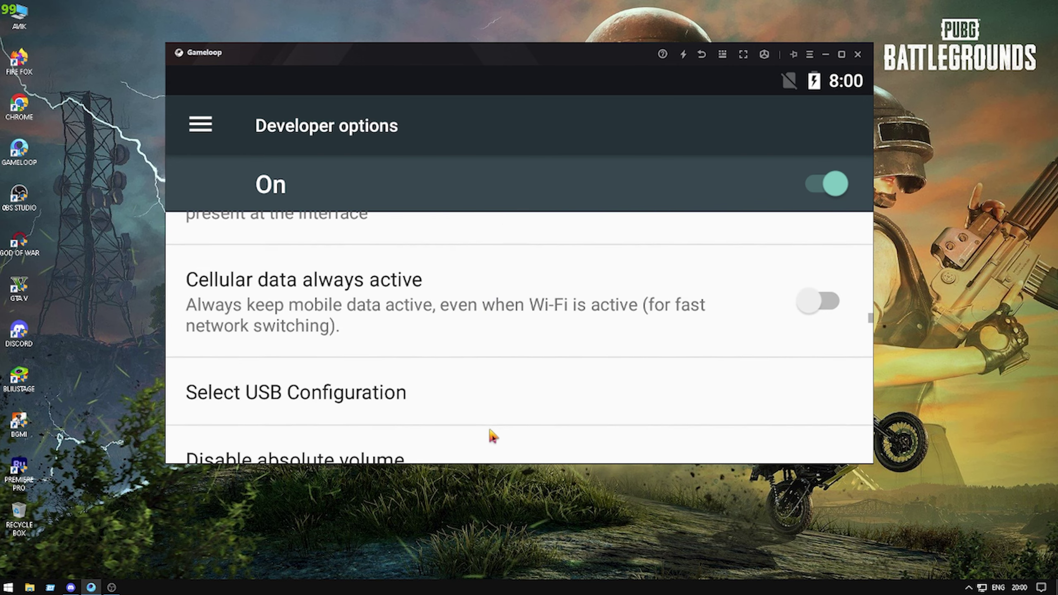
pyautogui.scroll(-20, 489, 431)
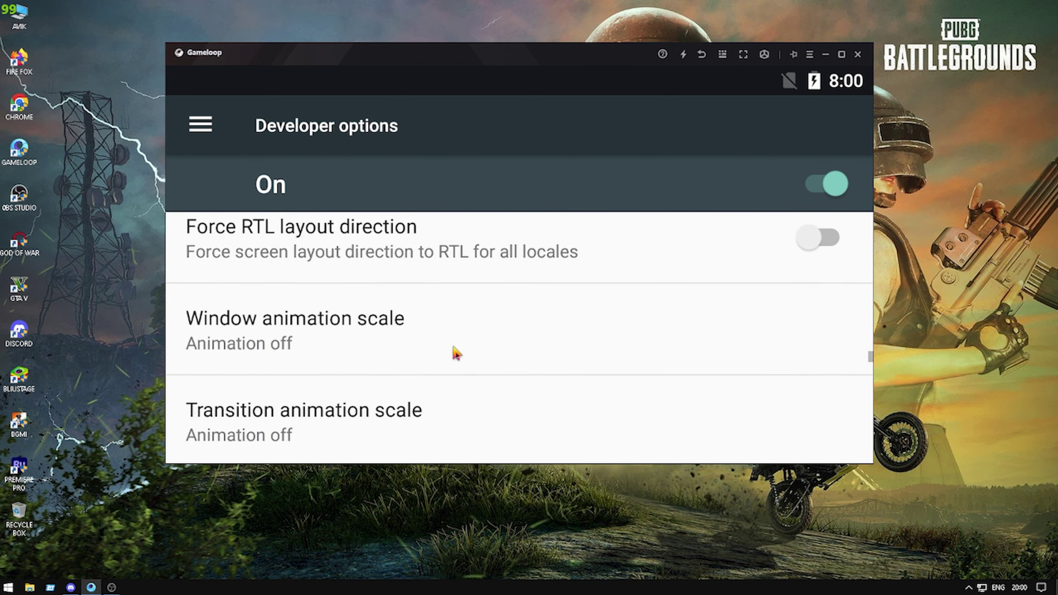
pyautogui.scroll(-5, 457, 353)
pyautogui.scroll(3, 447, 303)
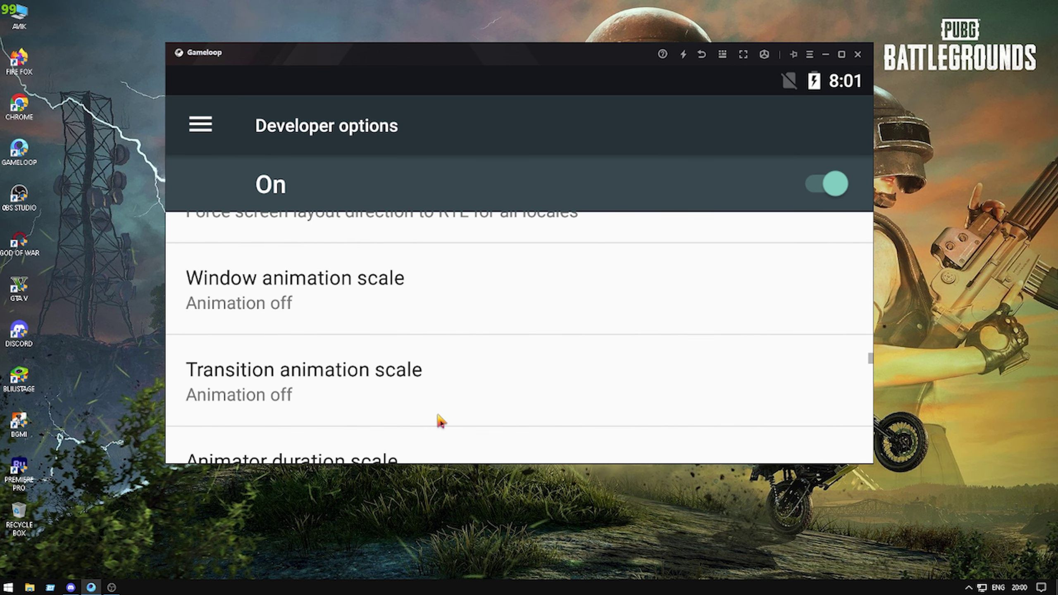
pyautogui.click(455, 317)
pyautogui.click(474, 221)
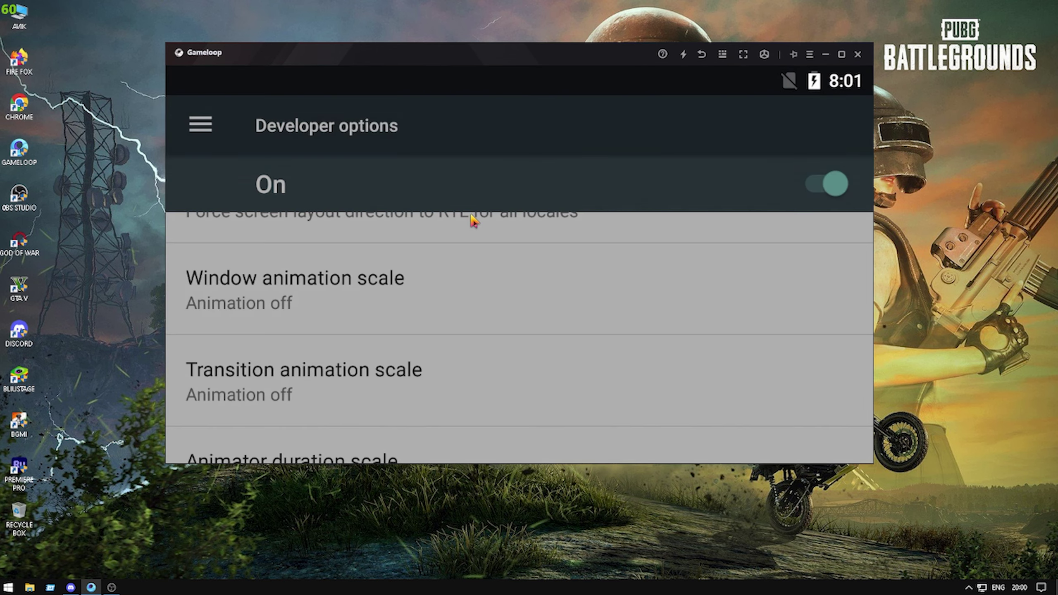
pyautogui.click(433, 381)
pyautogui.click(437, 217)
pyautogui.scroll(-2, 440, 292)
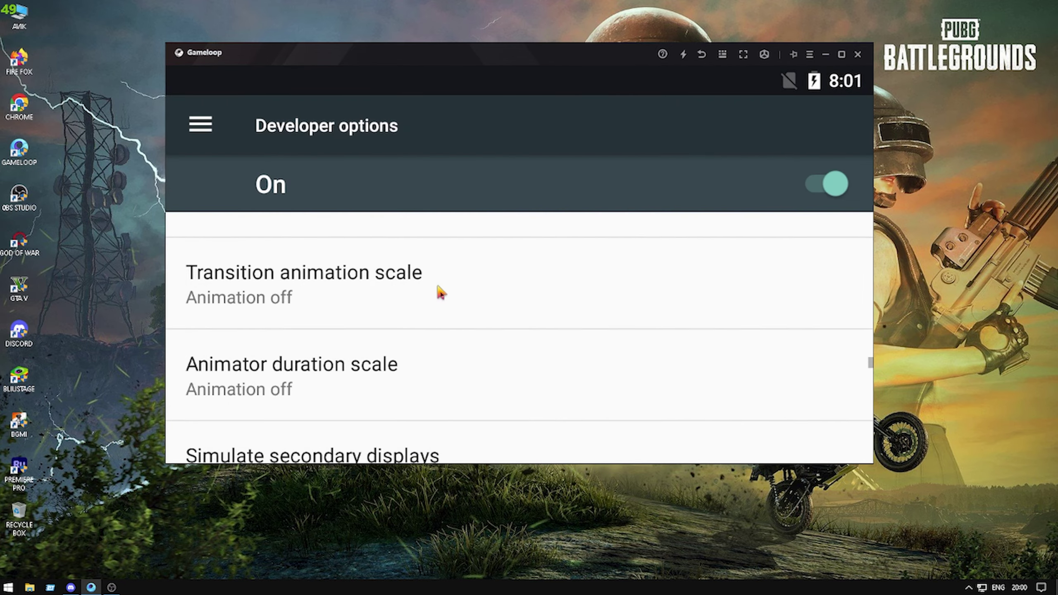
pyautogui.click(413, 385)
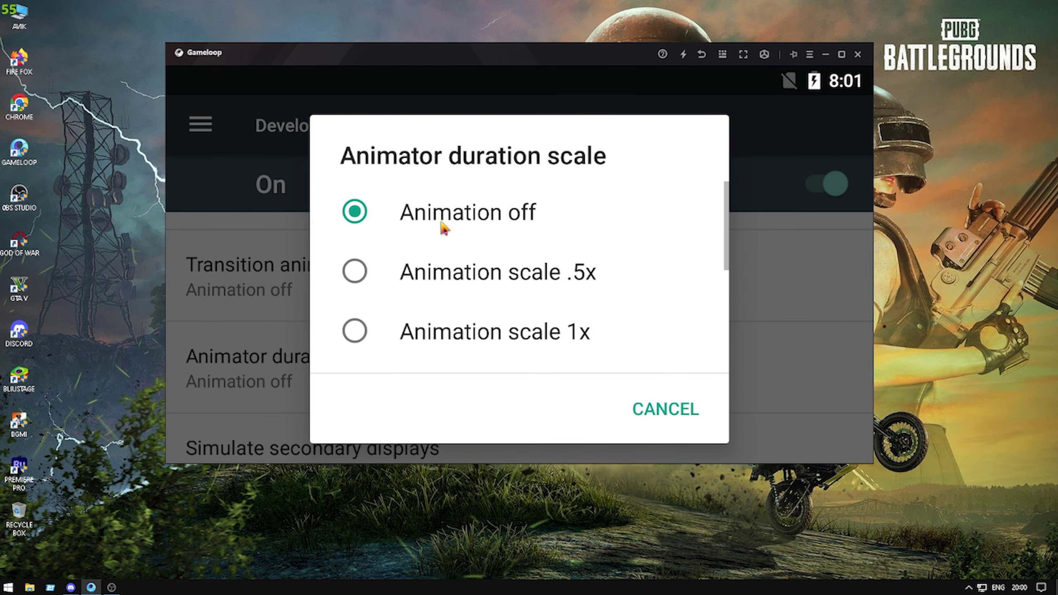
pyautogui.click(443, 227)
# Open the Smallest width setting and accept 320 dp.
pyautogui.moveTo(440, 361); pyautogui.dragTo(444, 212)
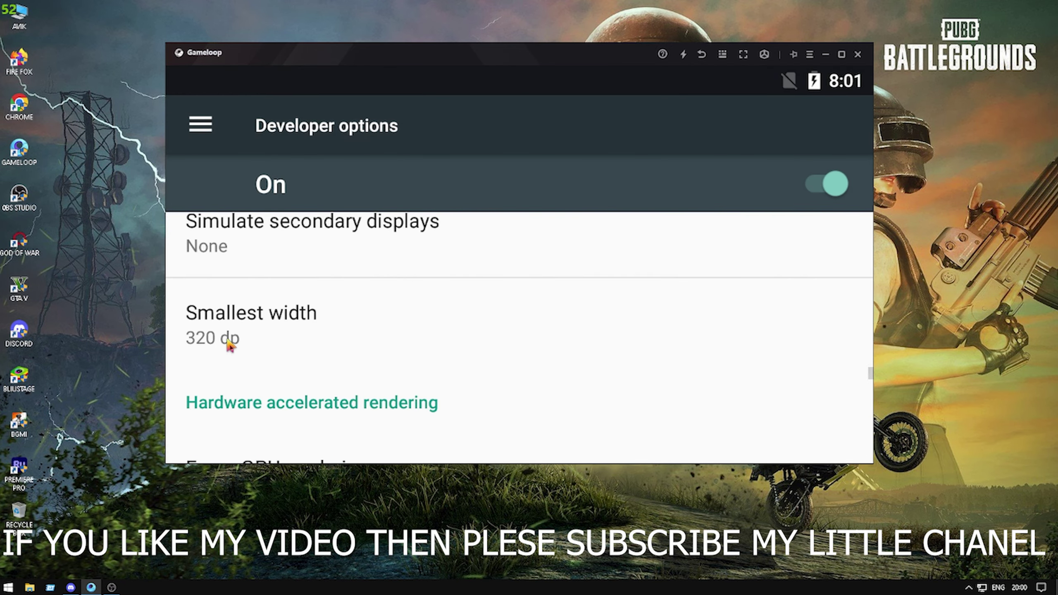
pyautogui.click(279, 334)
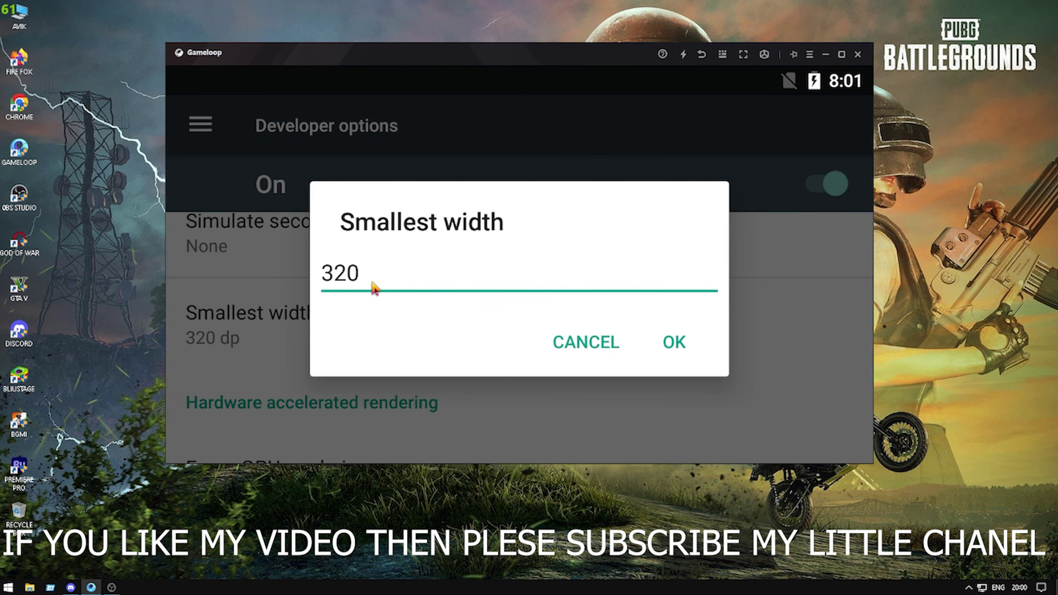
pyautogui.click(677, 344)
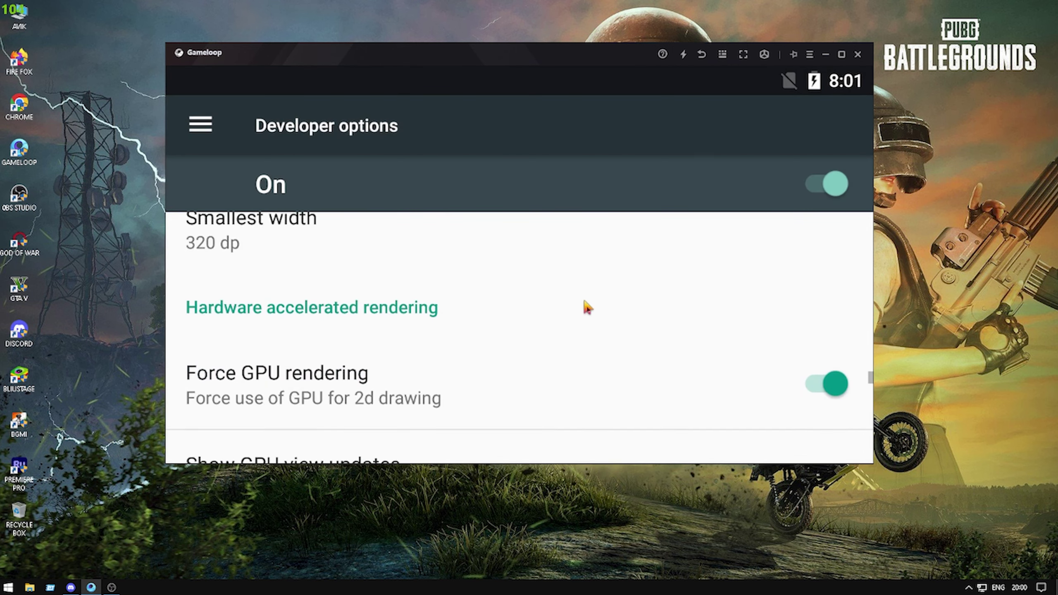
# Keep Force GPU rendering on, and enable Force 4x MSAA and Disable HW overlays in the hardware accelerated rendering options.
pyautogui.scroll(-1, 588, 308)
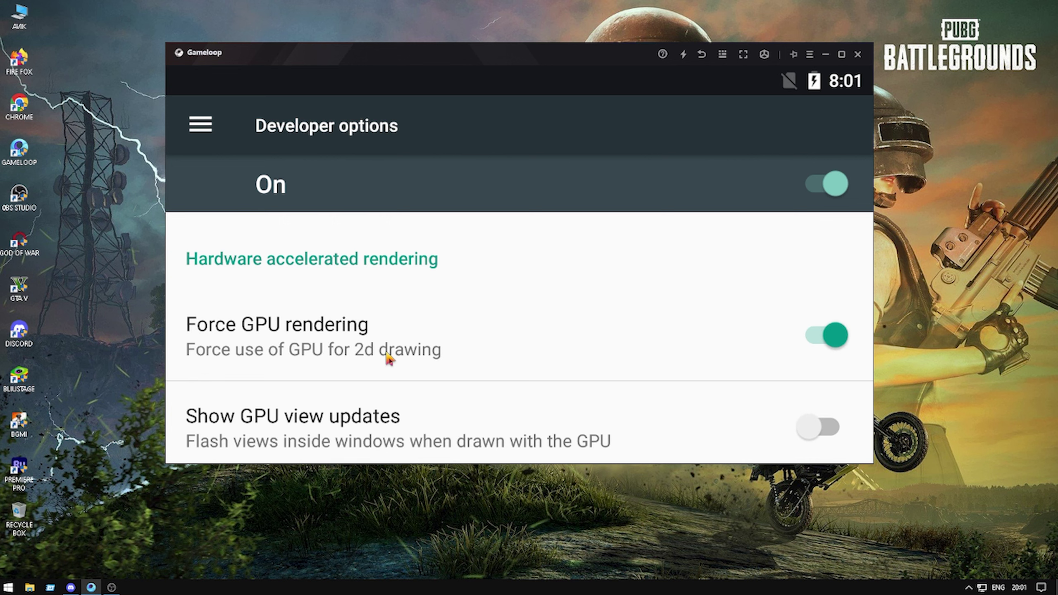
pyautogui.scroll(-4, 643, 302)
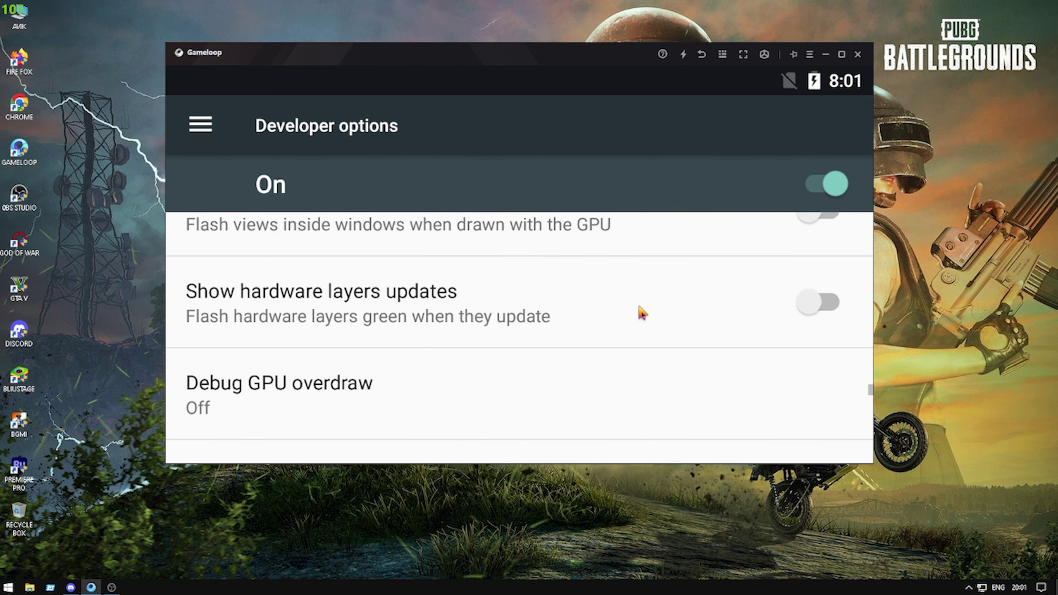
pyautogui.moveTo(691, 283); pyautogui.dragTo(713, 278)
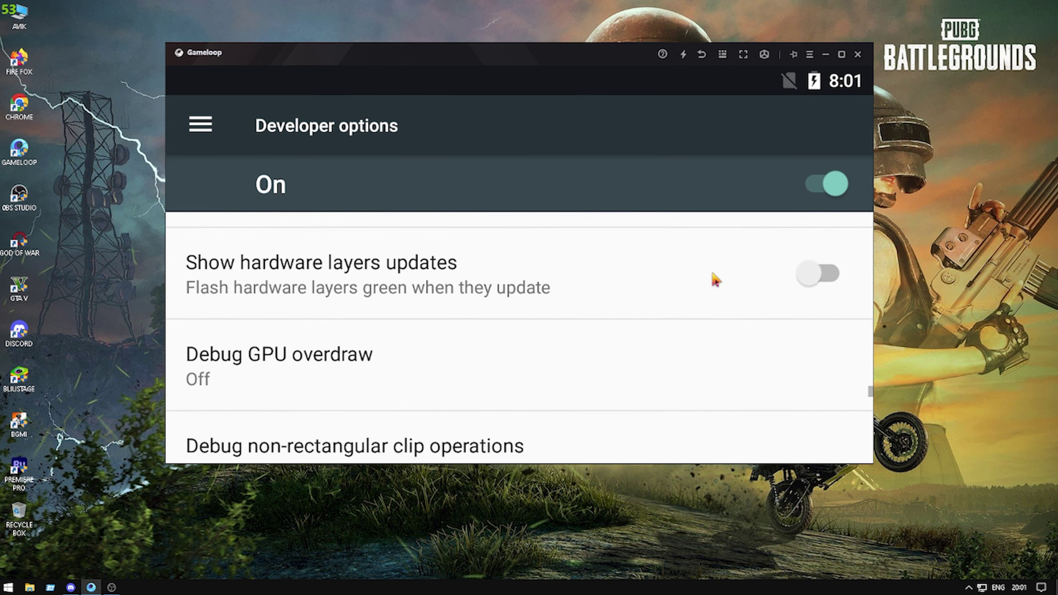
pyautogui.moveTo(662, 342); pyautogui.dragTo(653, 248)
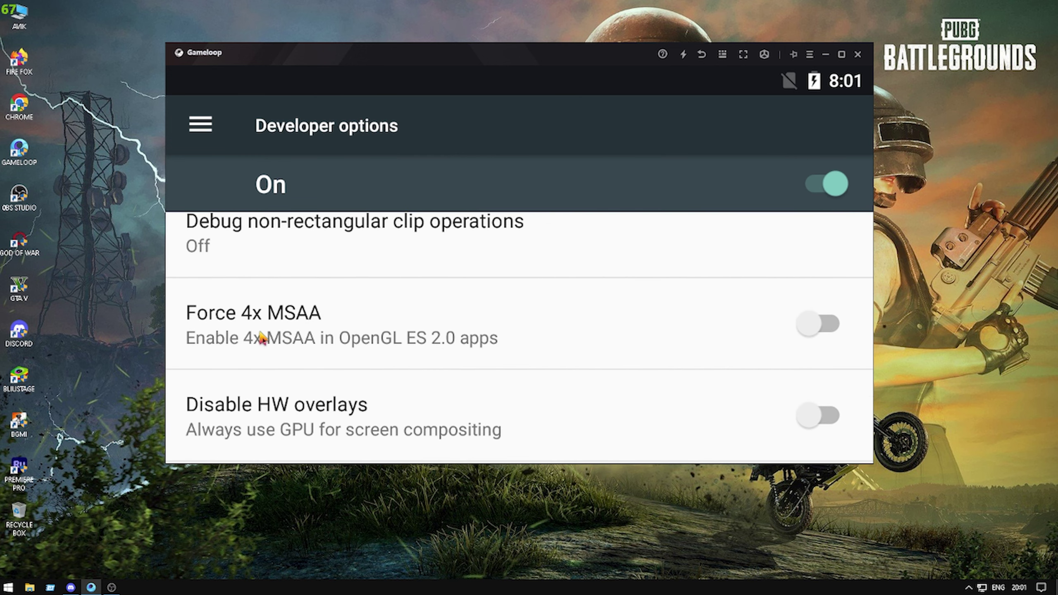
pyautogui.click(779, 340)
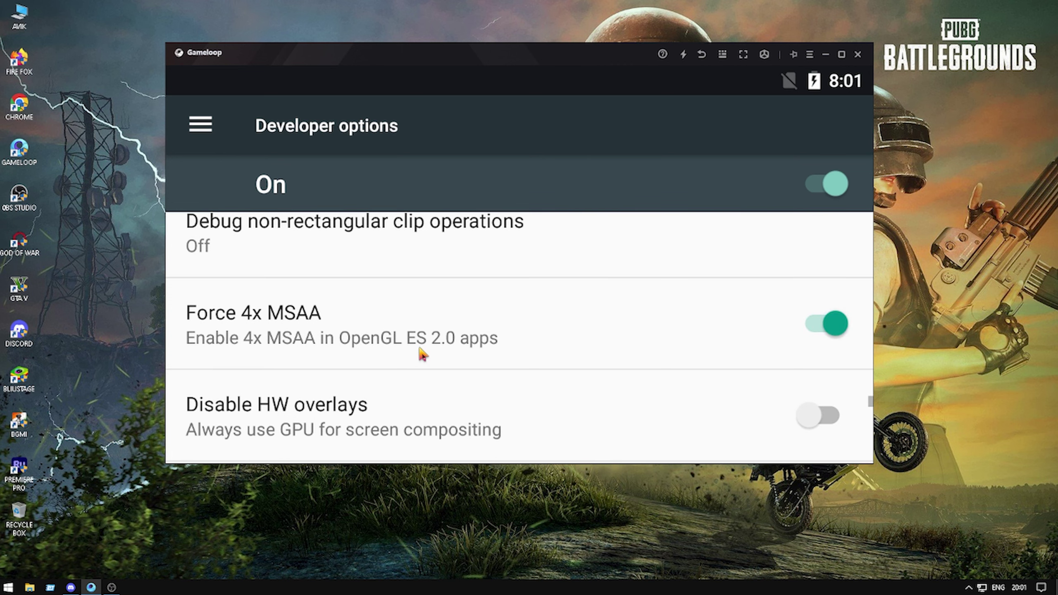
pyautogui.scroll(-1, 500, 412)
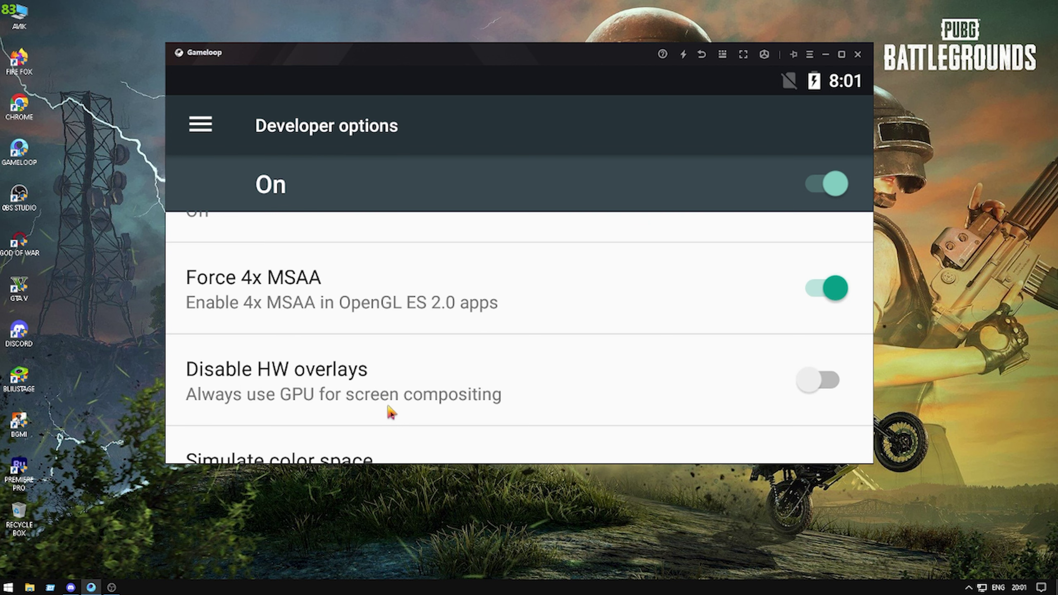
pyautogui.click(791, 394)
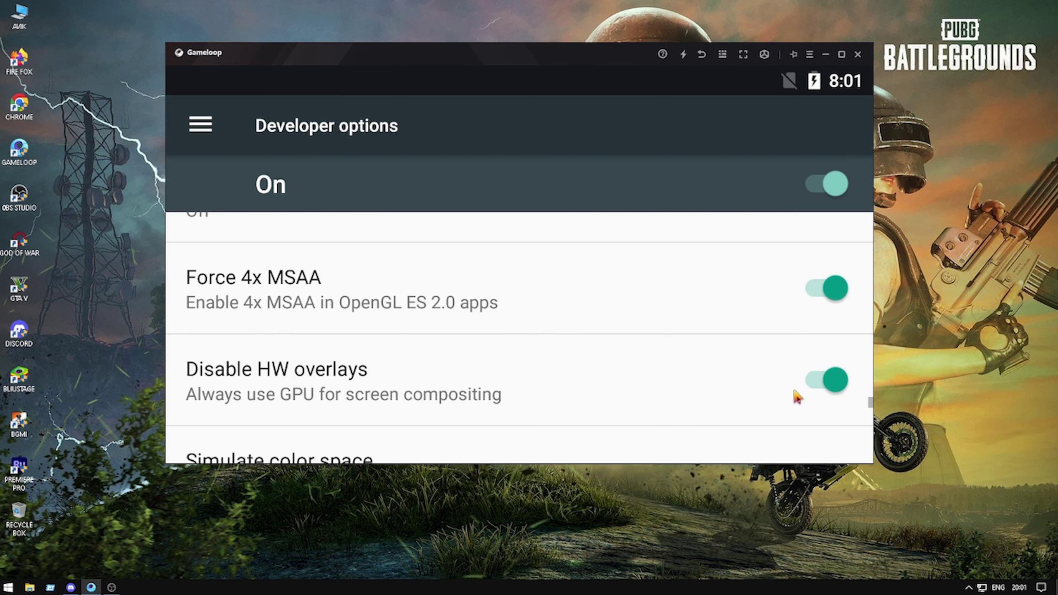
# Leave the Android settings to return to the PUBG MOBILE launch, and move the emulator window slightly.
pyautogui.click(703, 55)
pyautogui.click(704, 53)
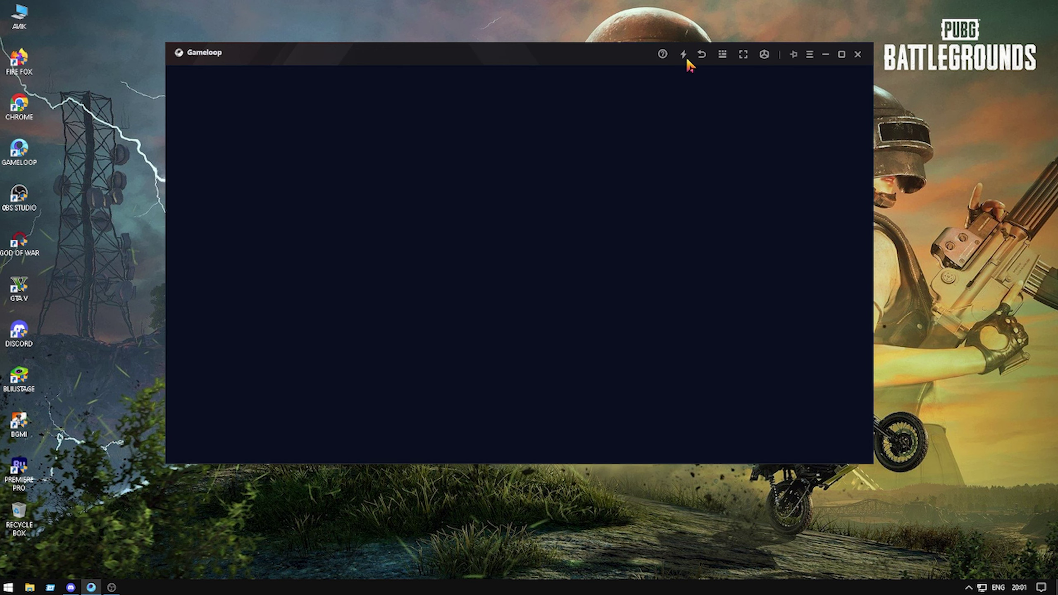
pyautogui.click(981, 55)
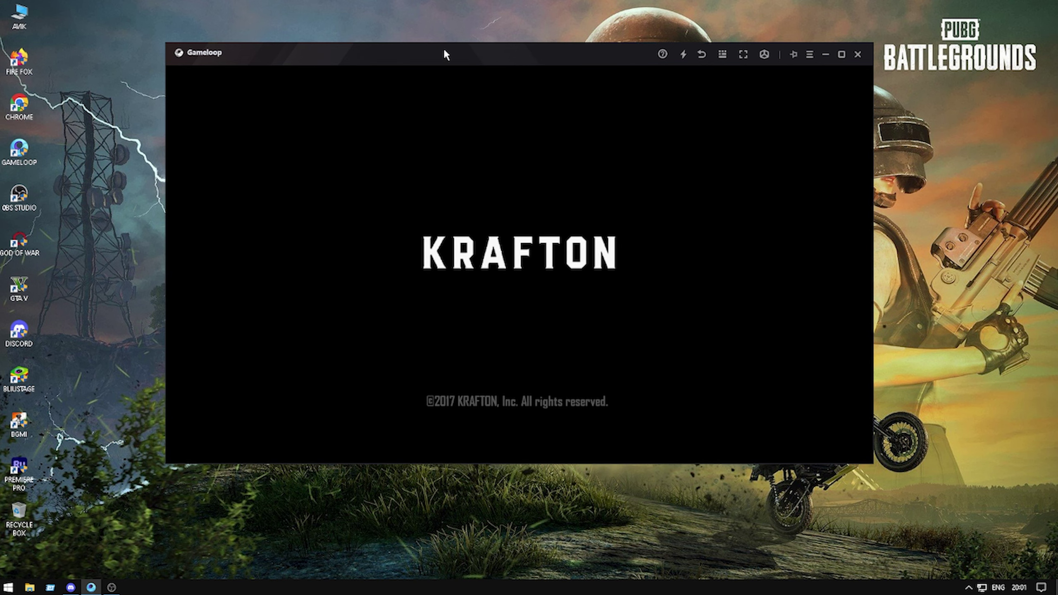
pyautogui.click(450, 52)
pyautogui.moveTo(451, 52); pyautogui.dragTo(457, 49)
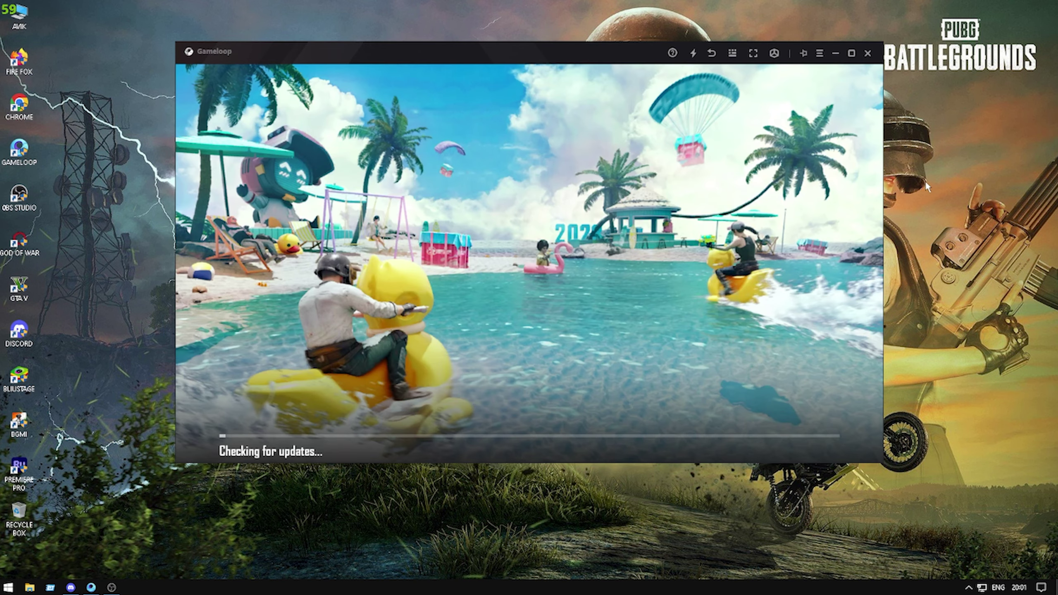
pyautogui.rightClick(926, 182)
pyautogui.click(931, 215)
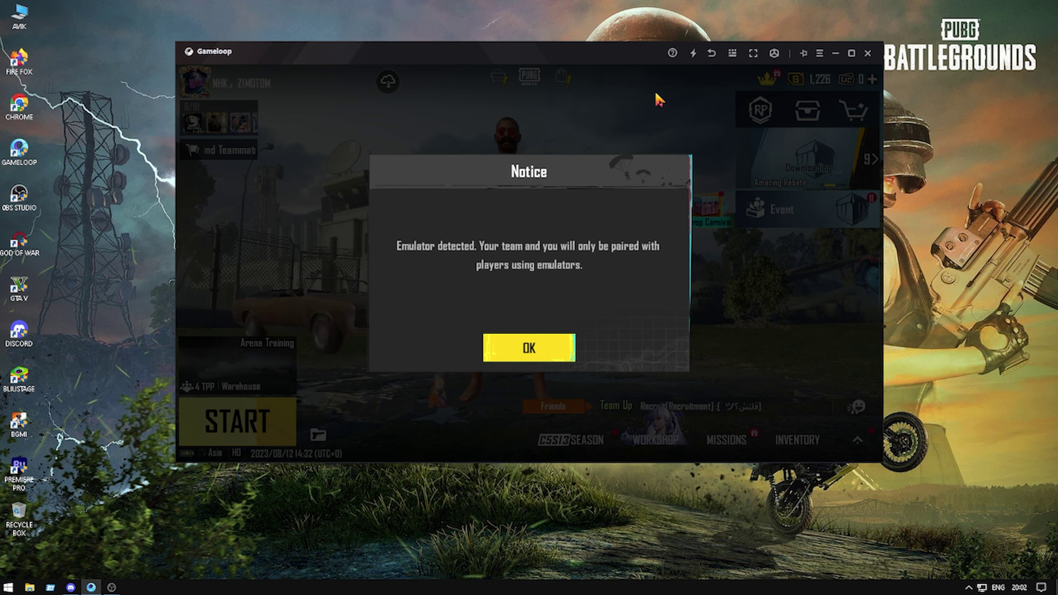
# Accept the emulator notice and close the Air Drop Carnival event pages to reach the PUBG MOBILE lobby.
pyautogui.click(573, 348)
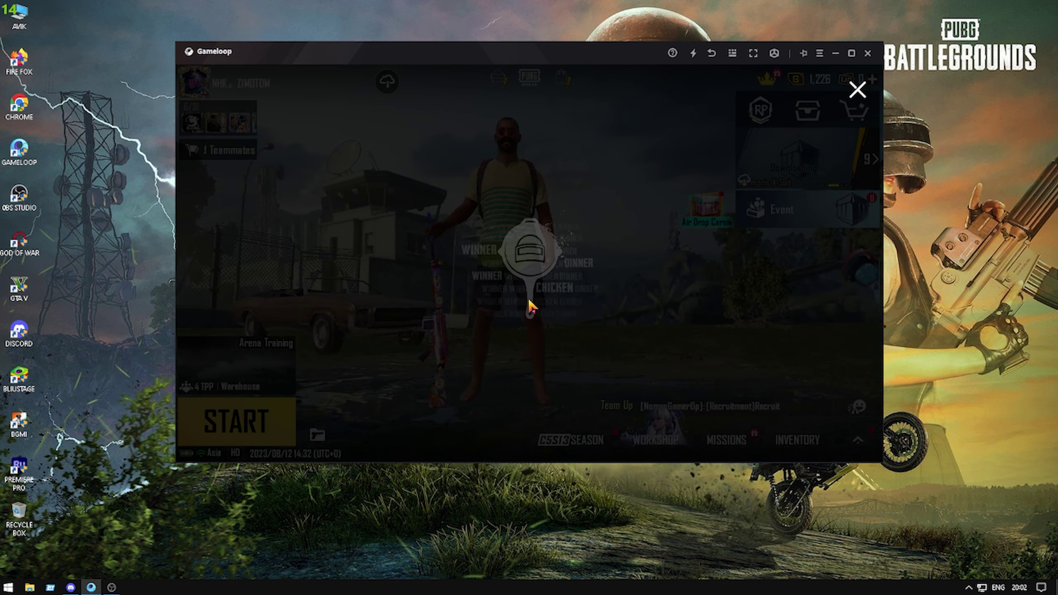
pyautogui.click(858, 104)
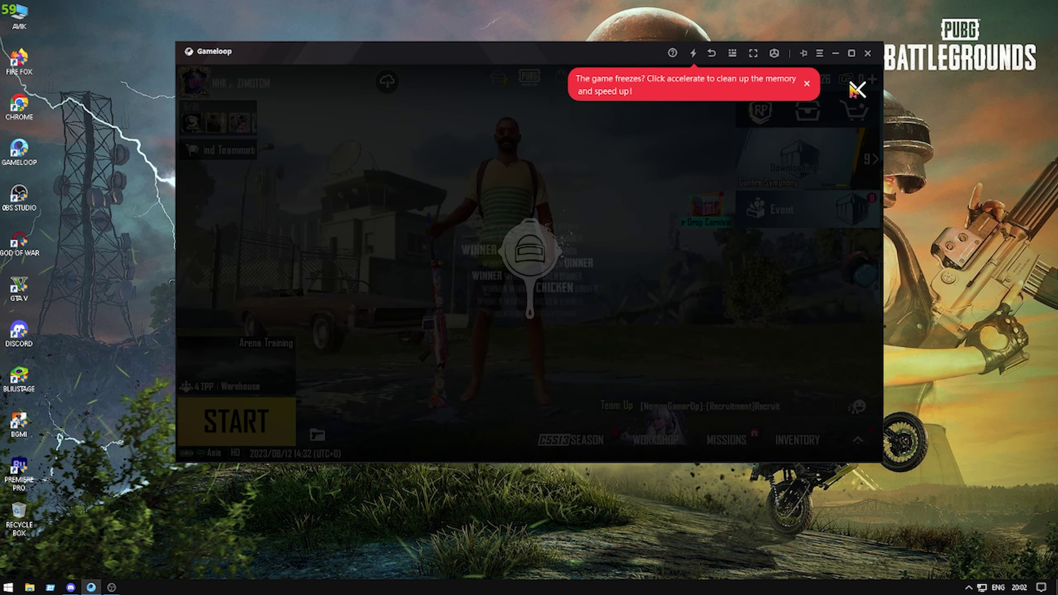
pyautogui.click(857, 89)
pyautogui.click(727, 227)
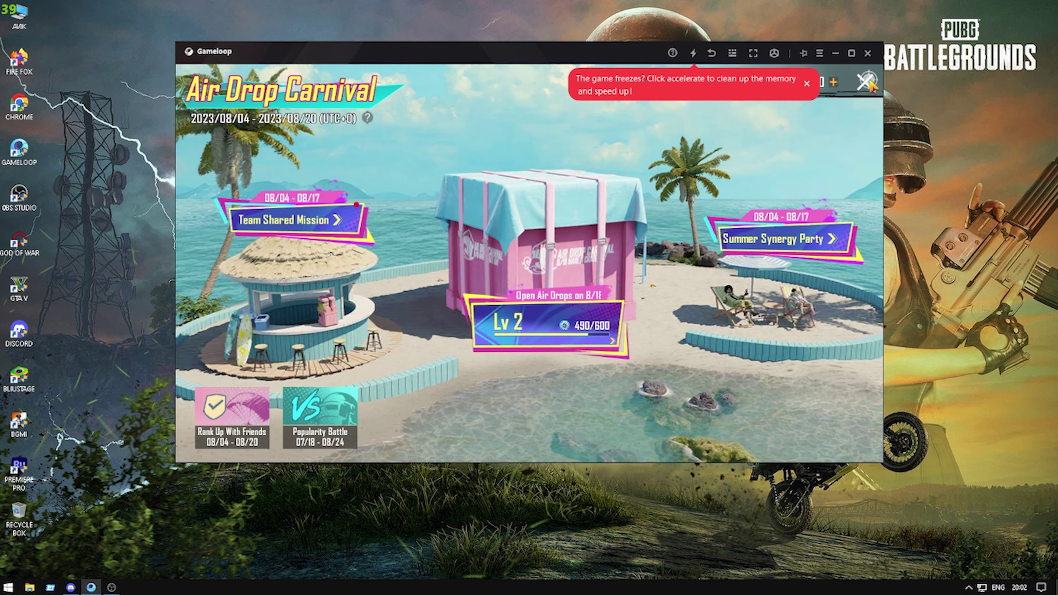
pyautogui.click(861, 89)
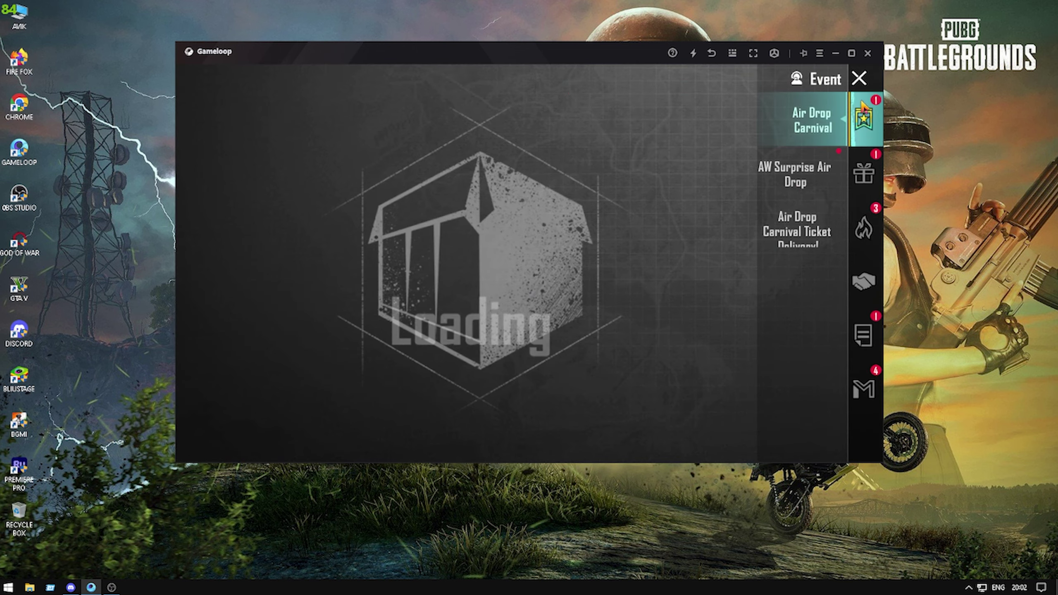
pyautogui.click(860, 80)
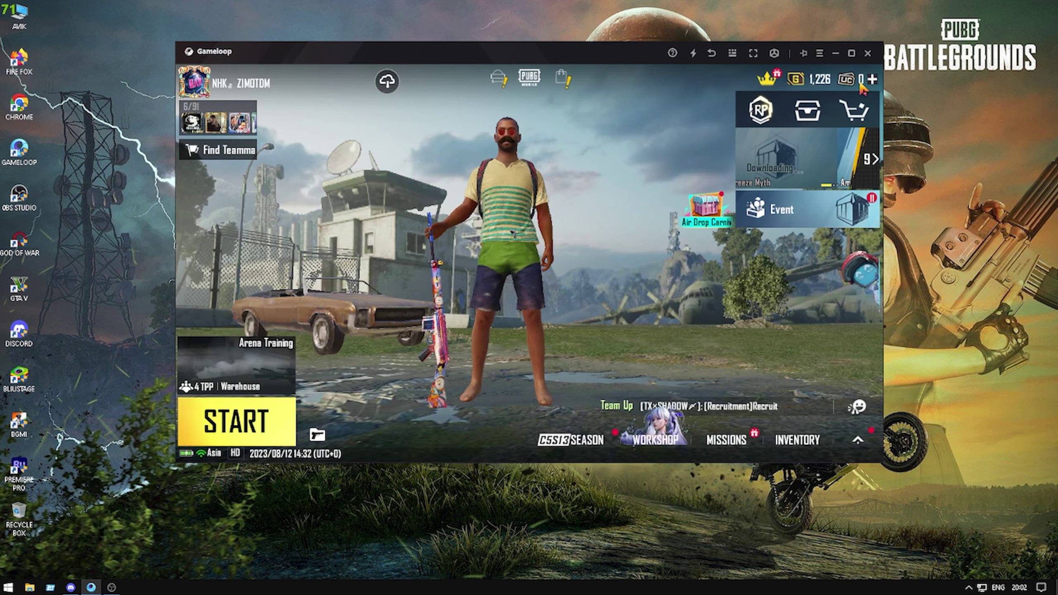
# Open the game's Graphics & Audio settings and show the Lobby graphics options.
pyautogui.click(858, 440)
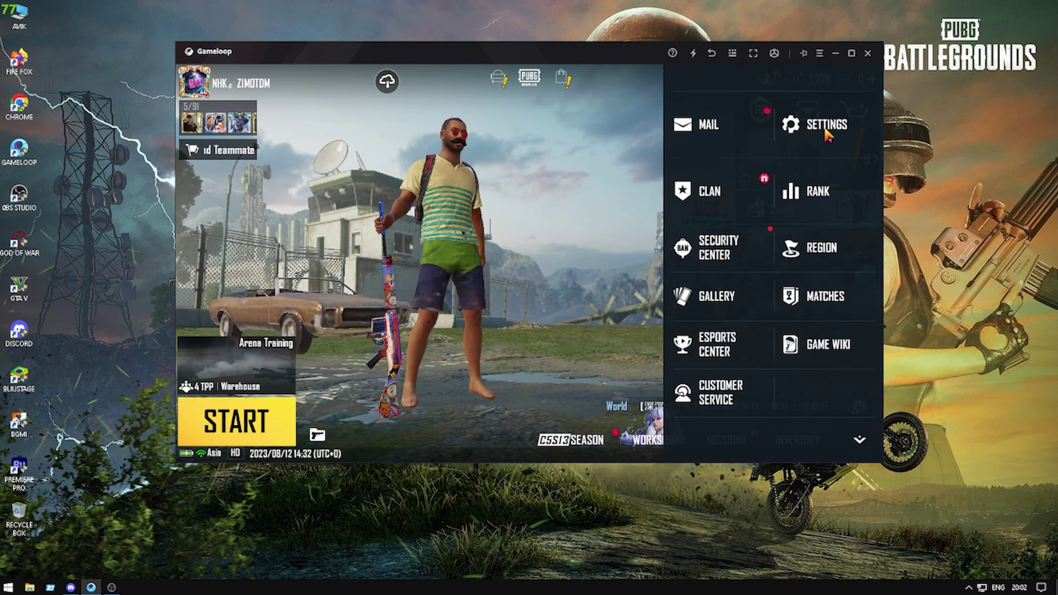
pyautogui.click(817, 133)
pyautogui.click(839, 210)
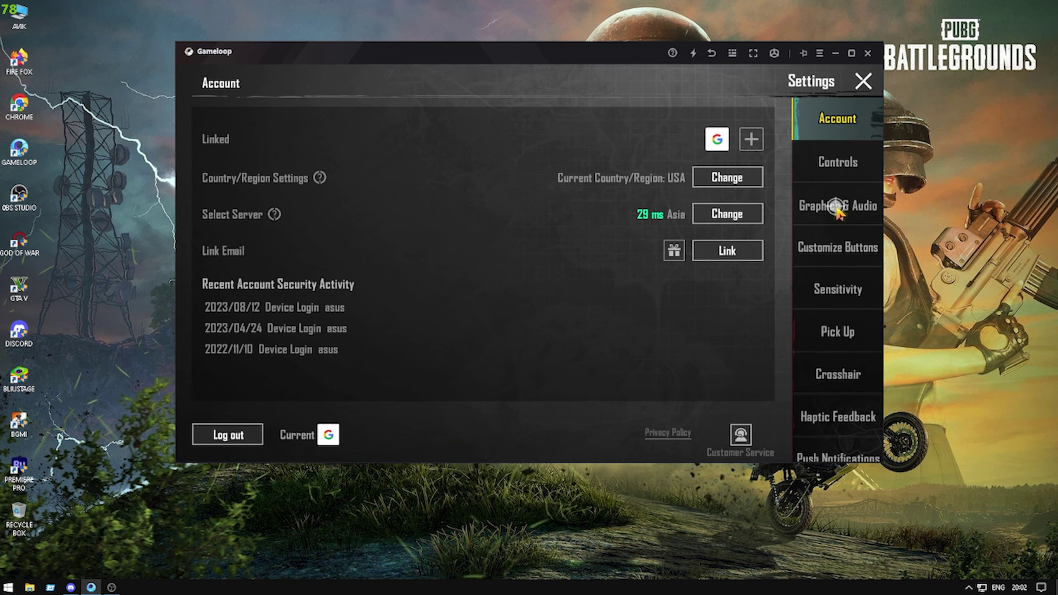
pyautogui.click(321, 175)
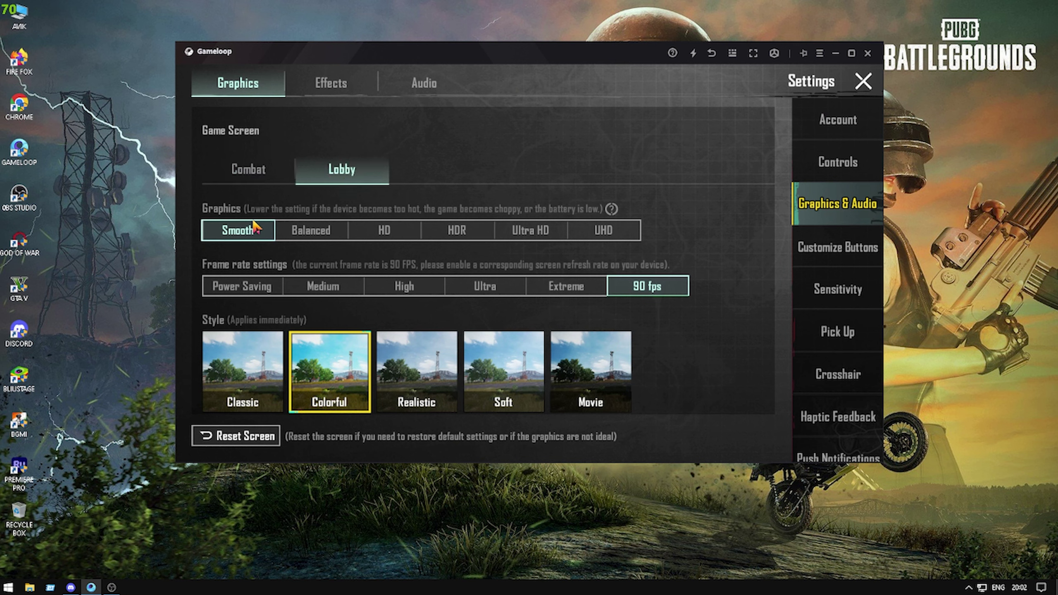
# Set the lobby frame rate to Extreme, review the anti-aliasing, brightness and auto-adjust options, and apply the settings.
pyautogui.click(567, 288)
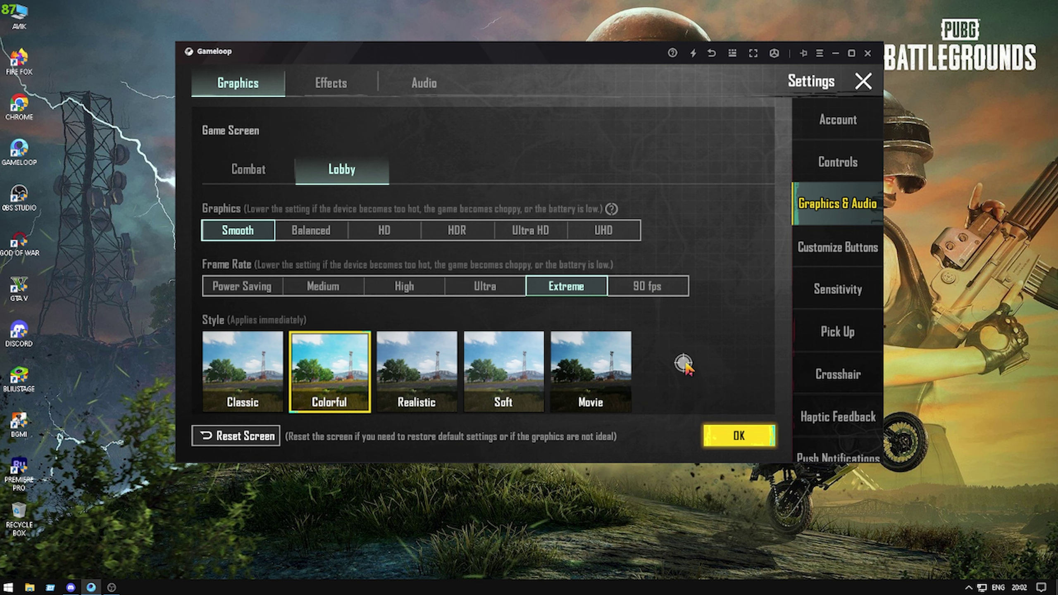
pyautogui.moveTo(685, 365); pyautogui.dragTo(699, 303)
pyautogui.moveTo(696, 337); pyautogui.dragTo(697, 319)
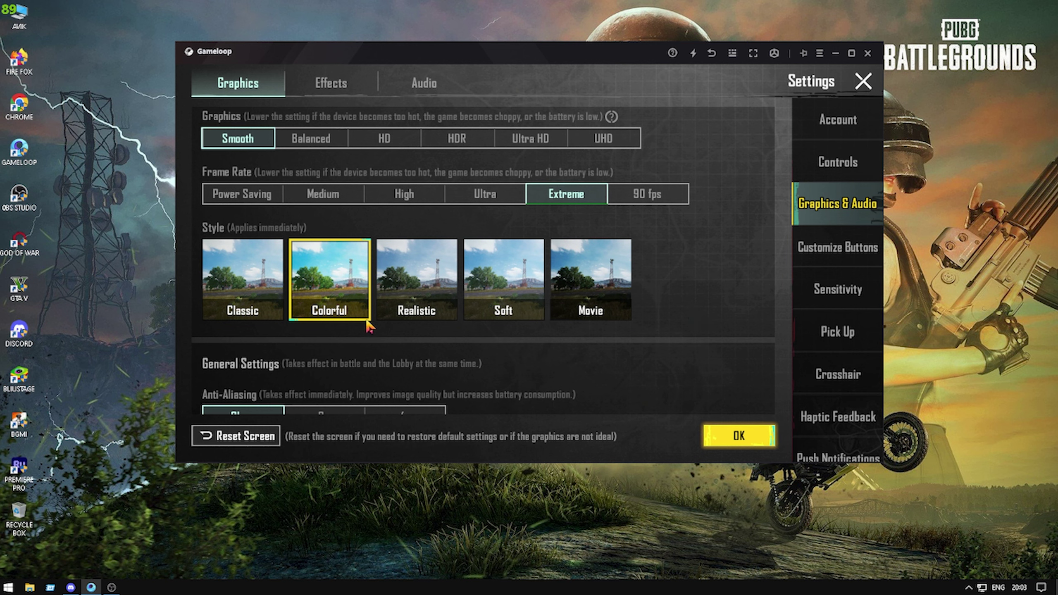
pyautogui.scroll(-5, 645, 360)
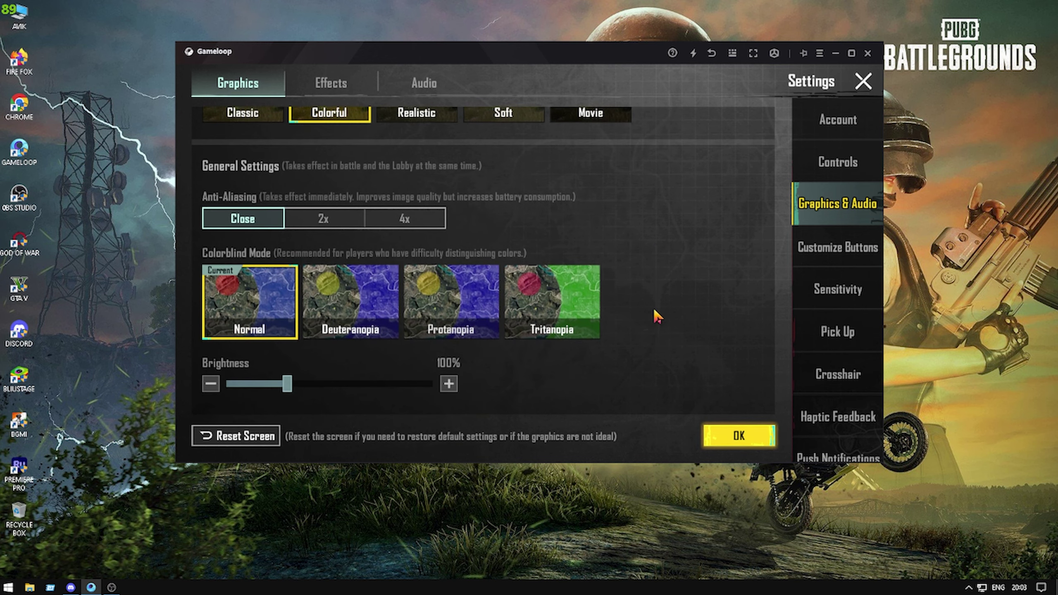
pyautogui.scroll(-3, 586, 296)
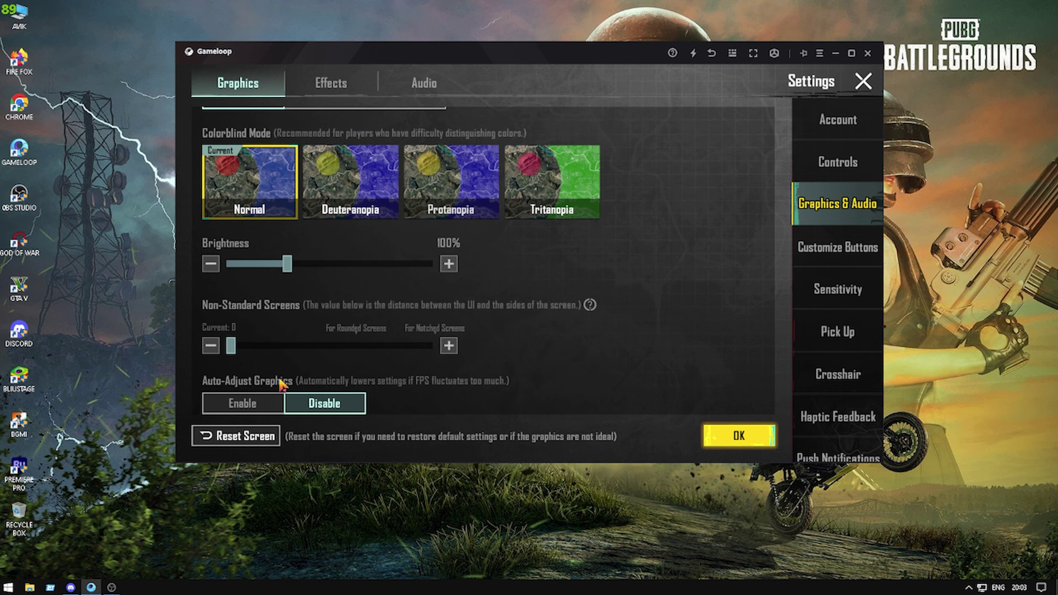
pyautogui.moveTo(666, 270); pyautogui.dragTo(672, 459)
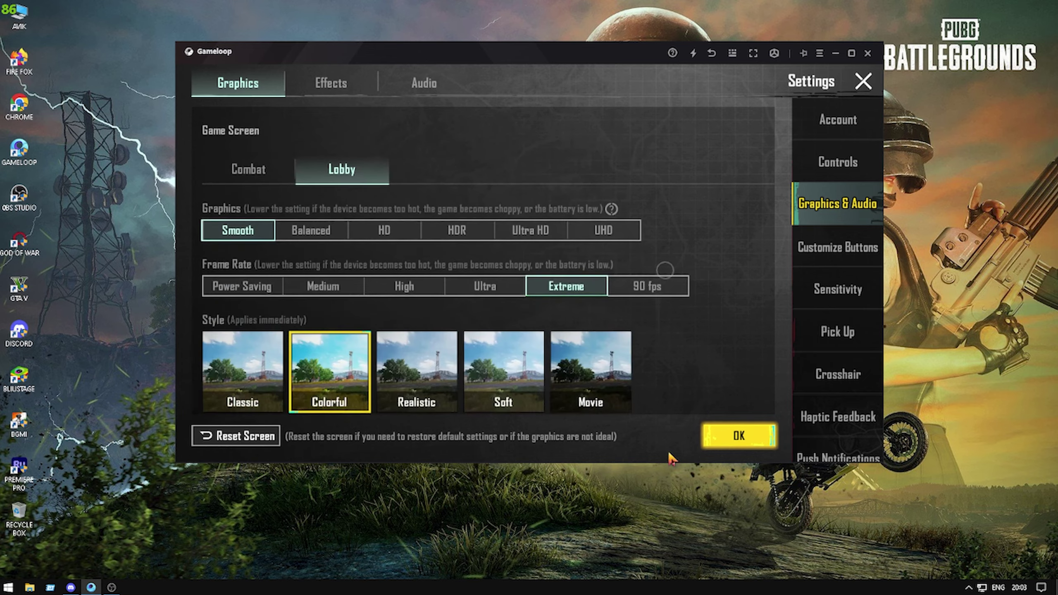
pyautogui.click(745, 440)
# Set the Combat frame rate to Extreme, apply the change and leave the game settings for the lobby.
pyautogui.click(253, 175)
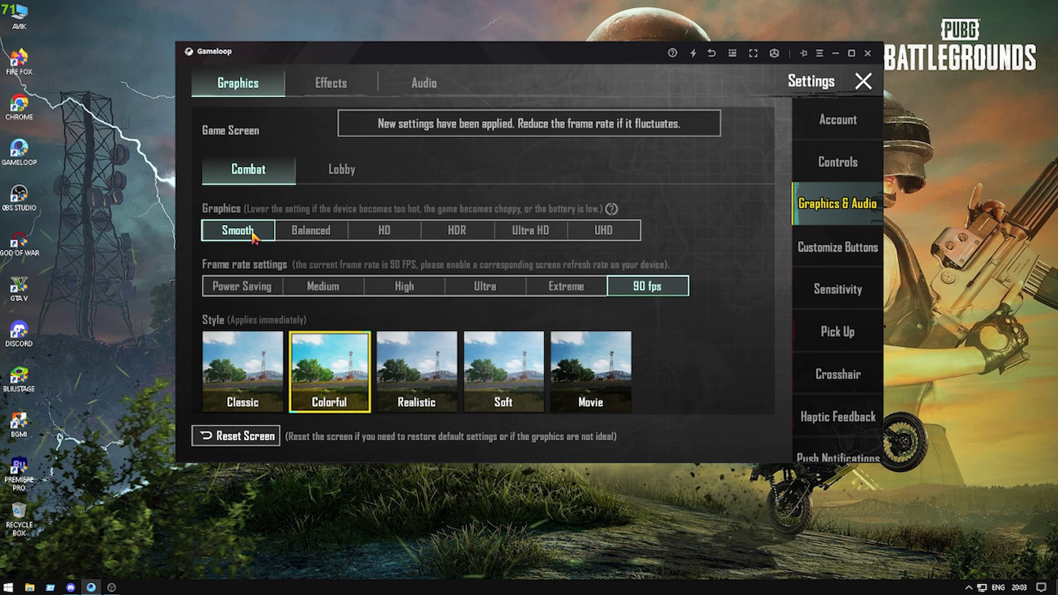
pyautogui.click(596, 287)
pyautogui.moveTo(674, 378); pyautogui.dragTo(678, 288)
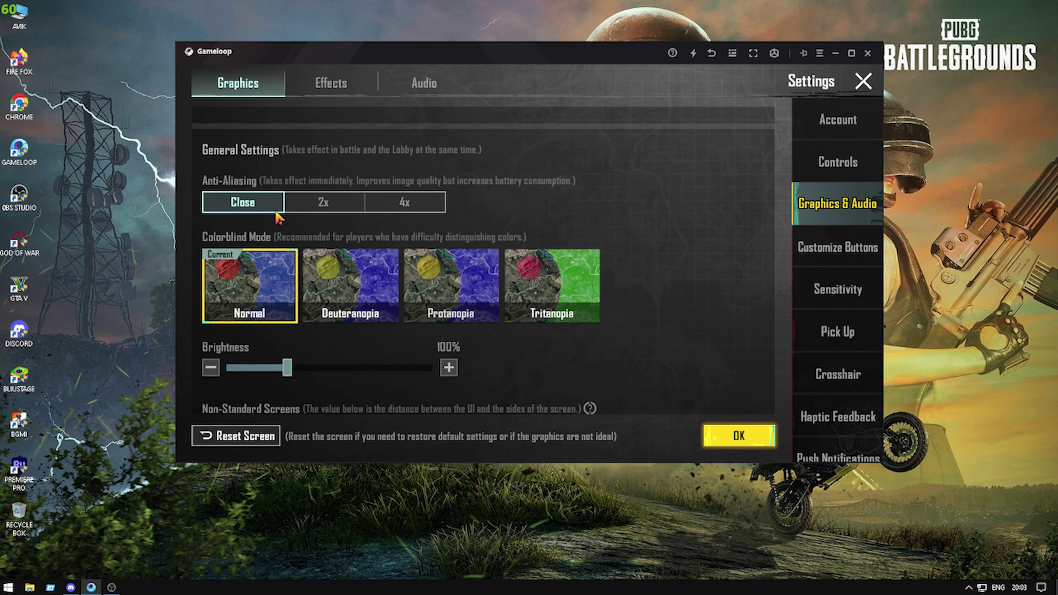
pyautogui.moveTo(566, 362); pyautogui.dragTo(539, 320)
pyautogui.click(741, 442)
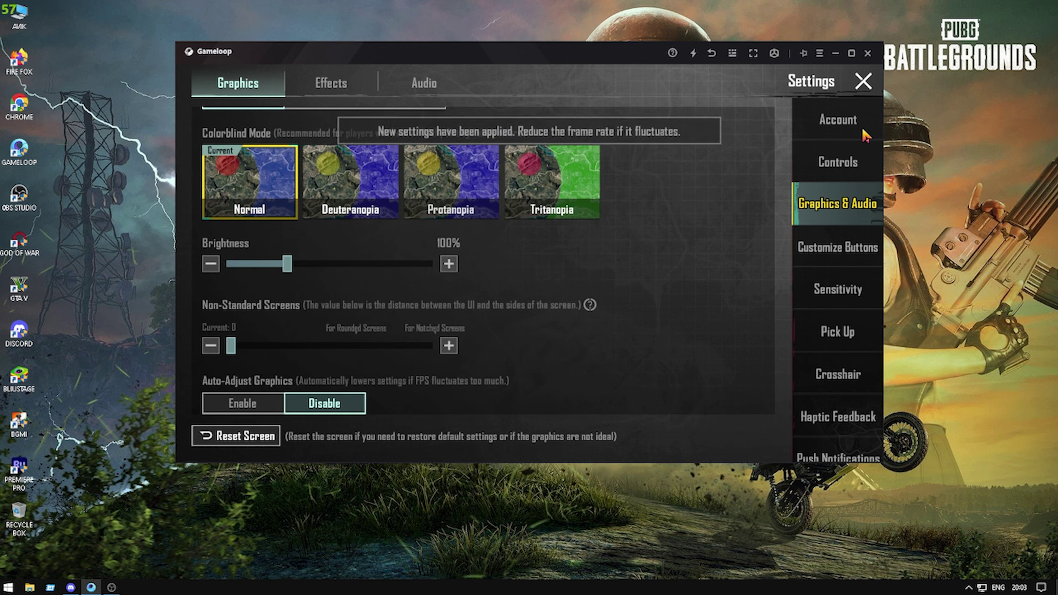
pyautogui.click(864, 82)
pyautogui.click(603, 249)
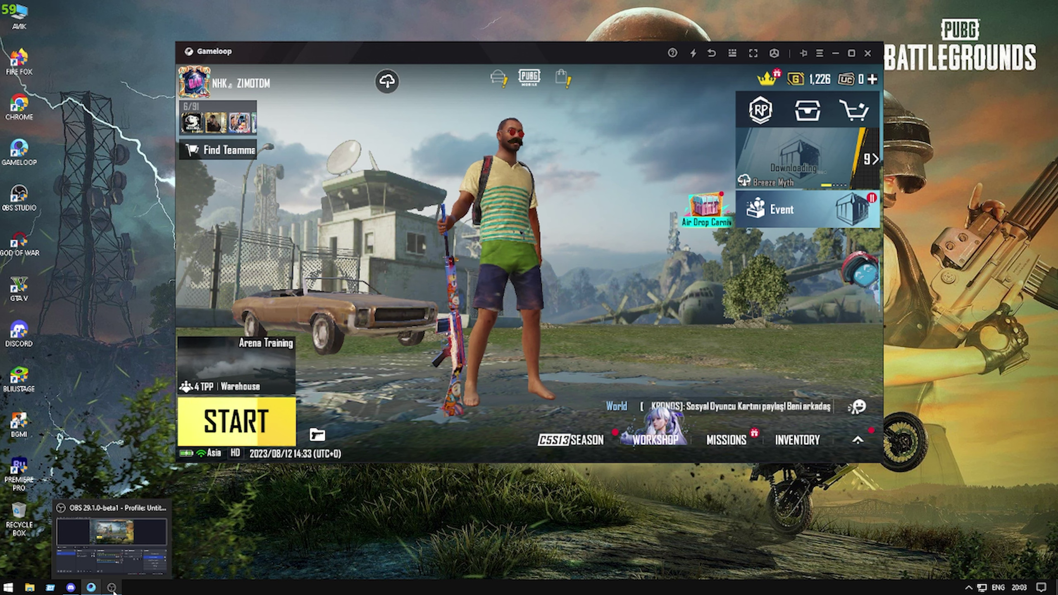
# Open Task Manager, examine GameLoop's CPU and GPU usage in the process list, and close it.
pyautogui.click(71, 589)
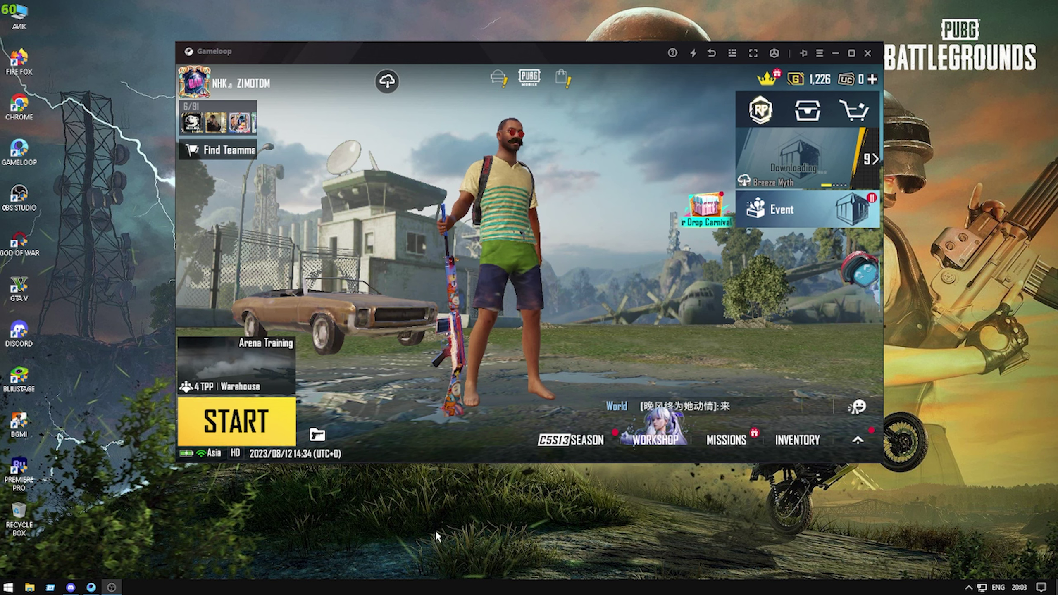
pyautogui.rightClick(459, 588)
pyautogui.click(490, 546)
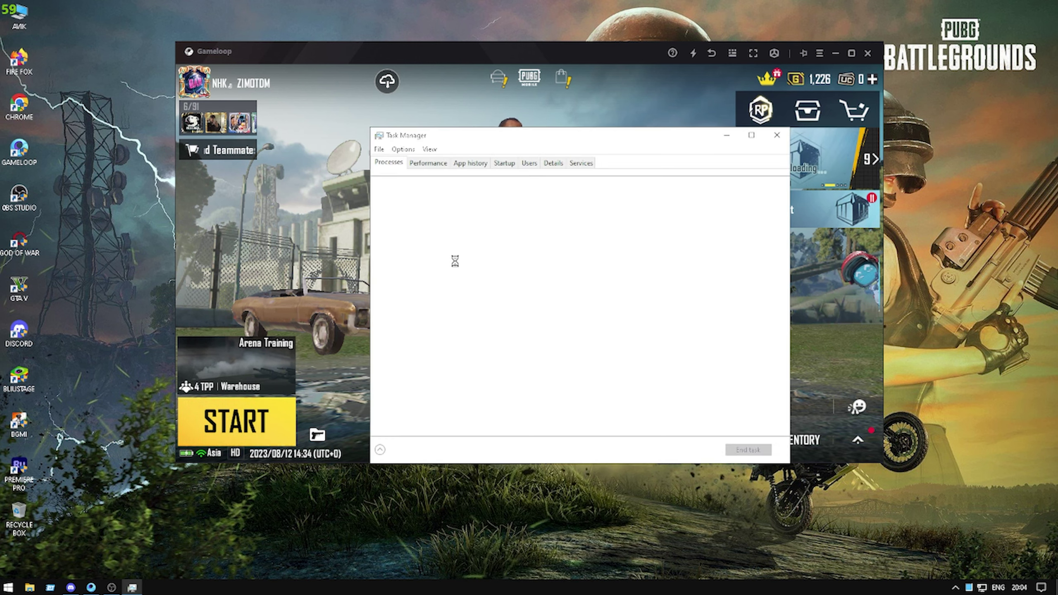
pyautogui.moveTo(607, 138); pyautogui.dragTo(637, 163)
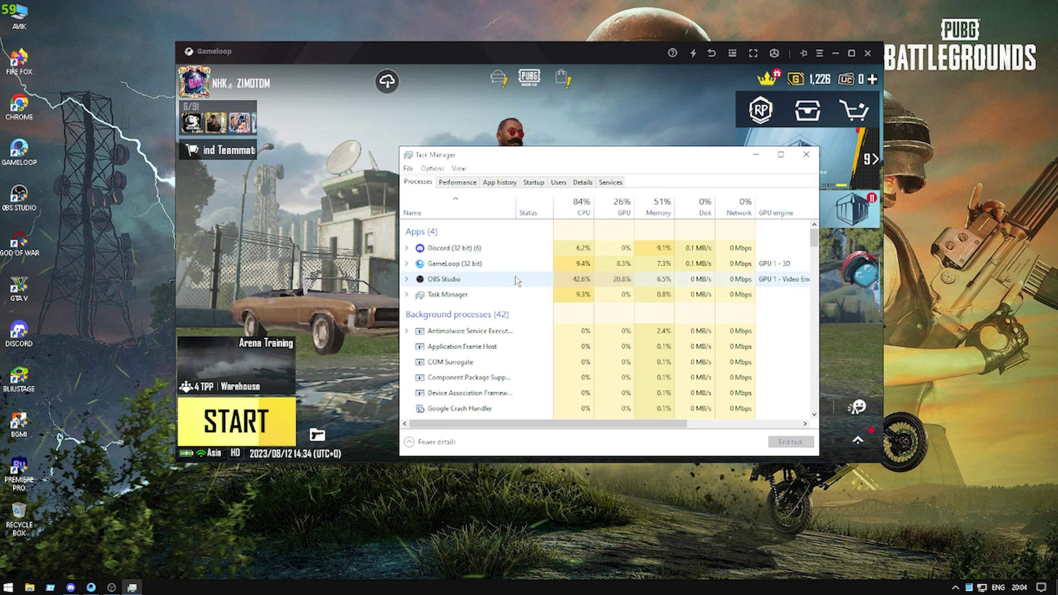
pyautogui.click(563, 266)
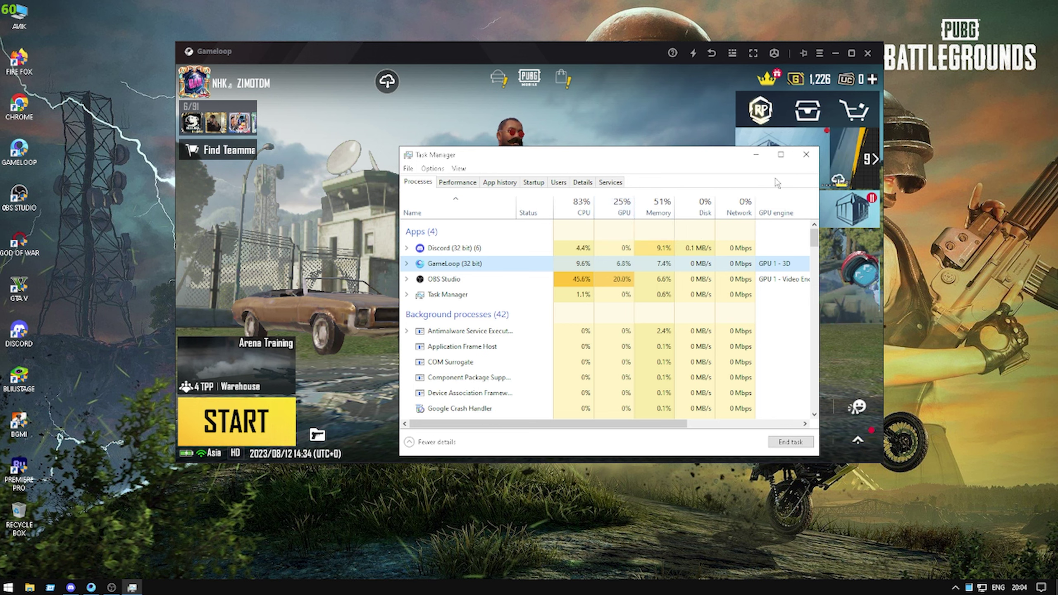
pyautogui.hotkey('alt', 'F4')
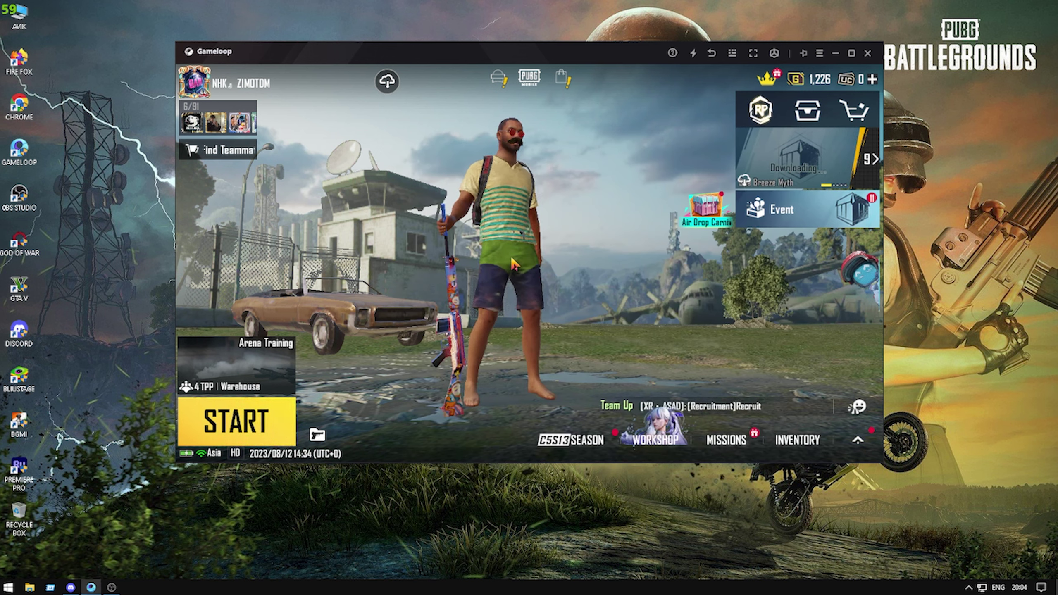